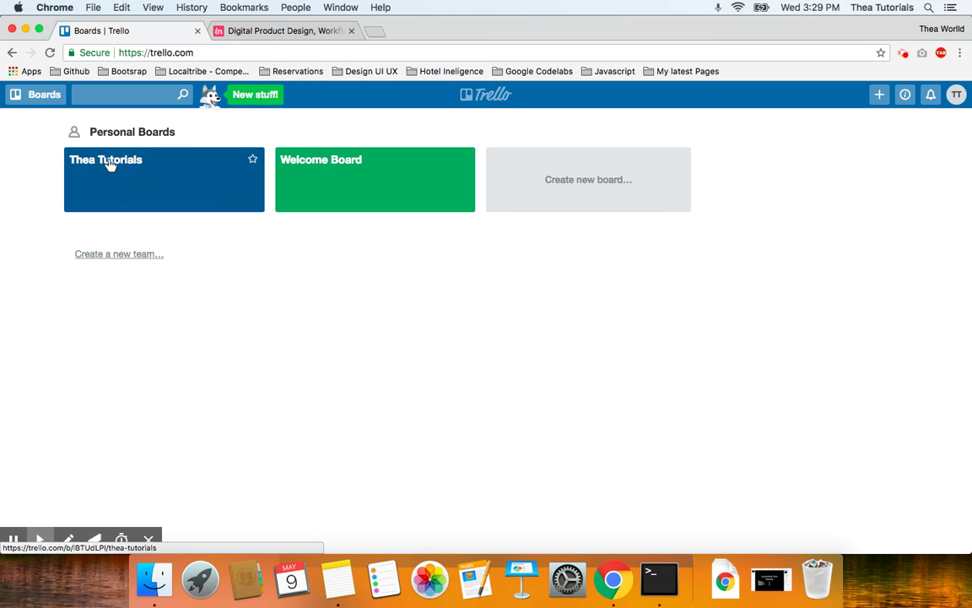
Open the Thea Tutorials board and create a list named "User - Customer".
click(145, 187)
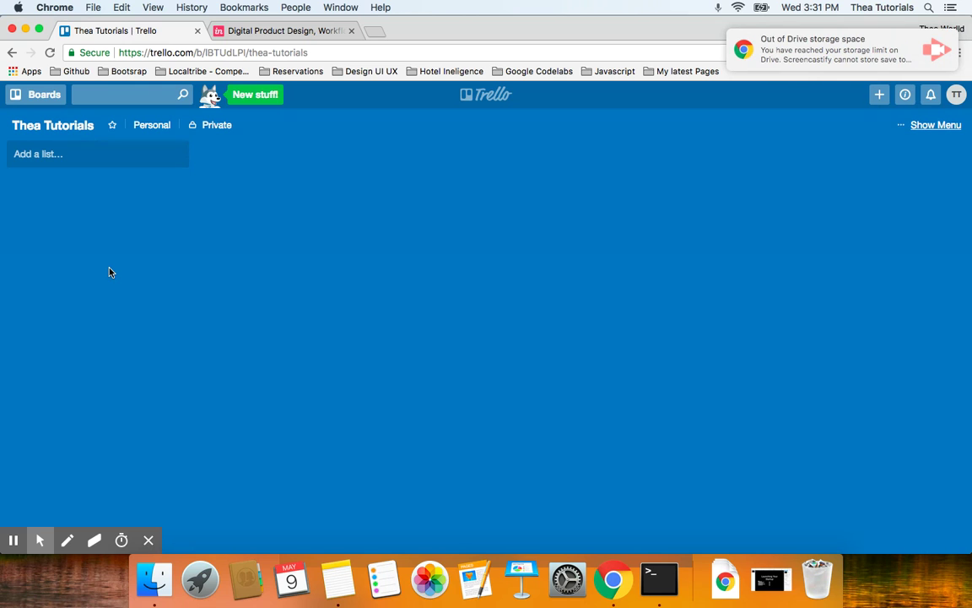
mouse_move(744, 44)
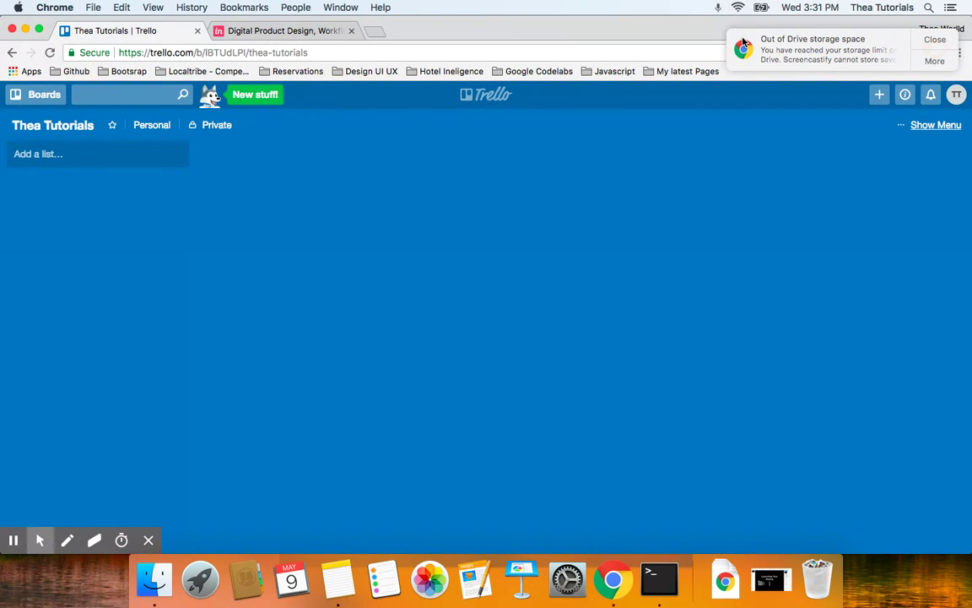
click(40, 156)
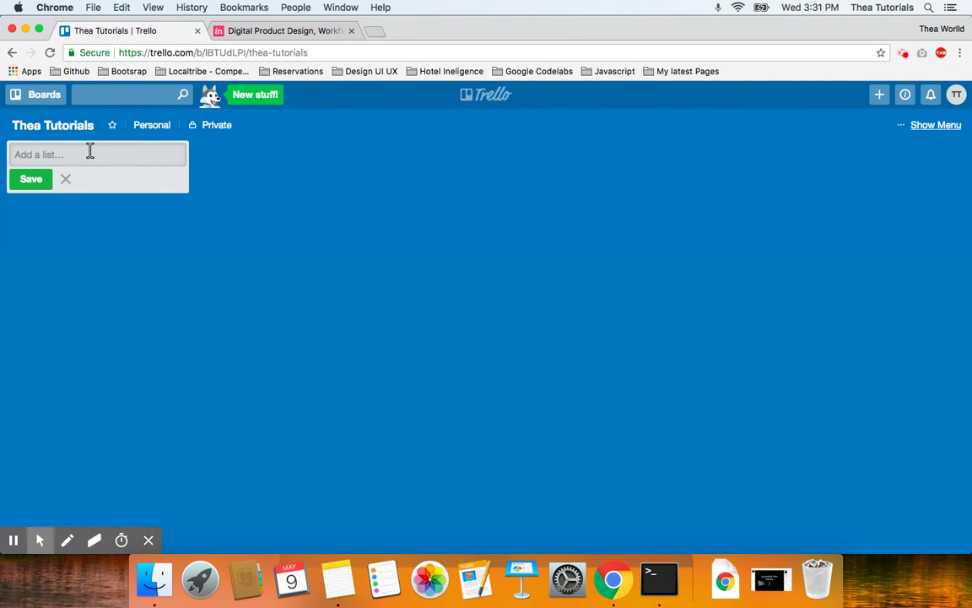
text(User - Customer)
click(31, 179)
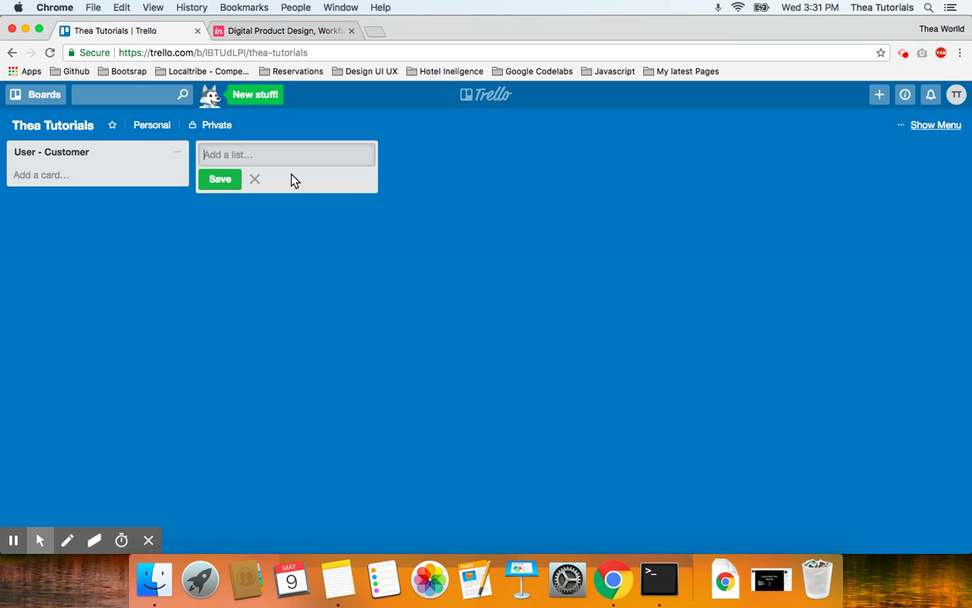
click(255, 181)
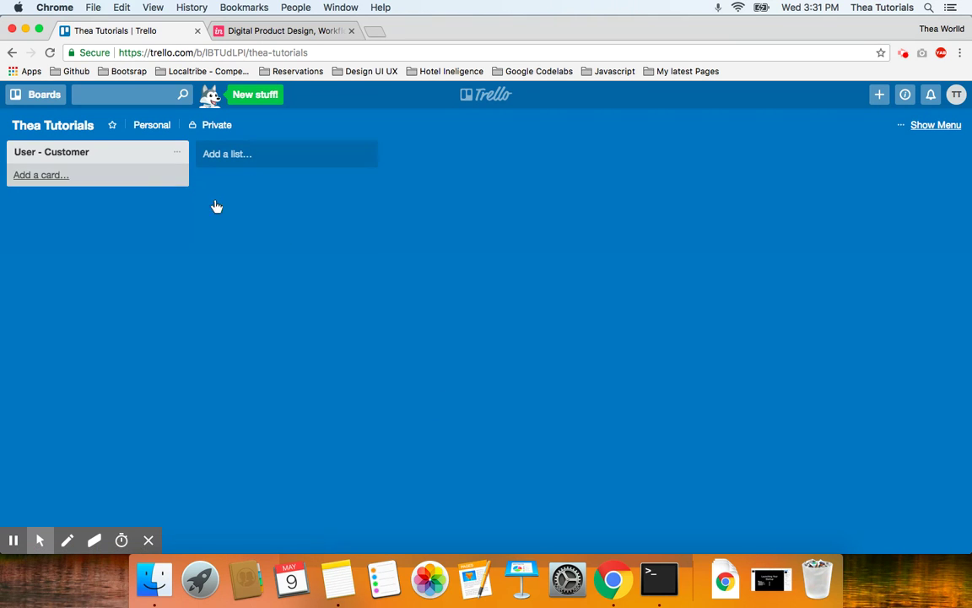
click(51, 151)
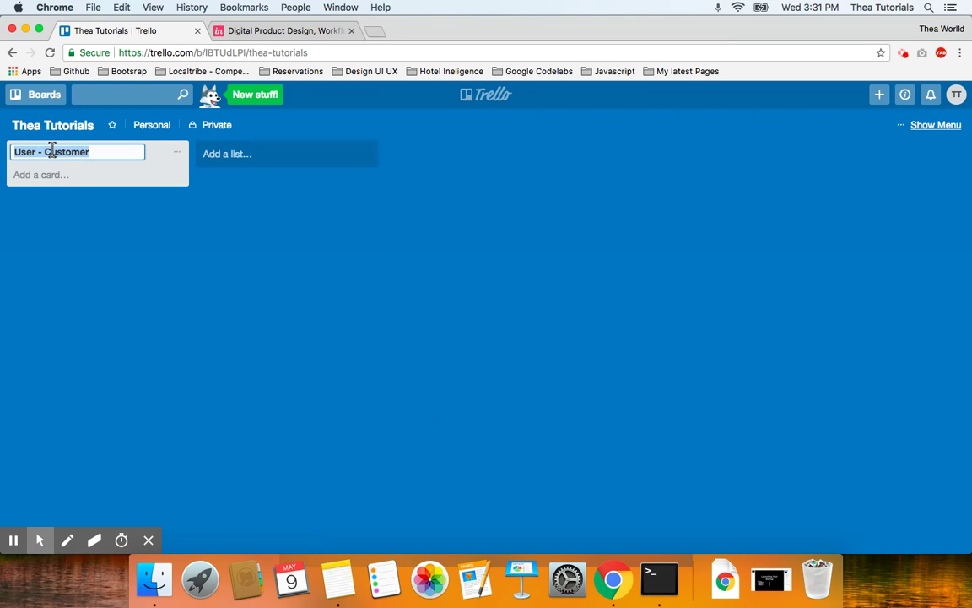
click(143, 273)
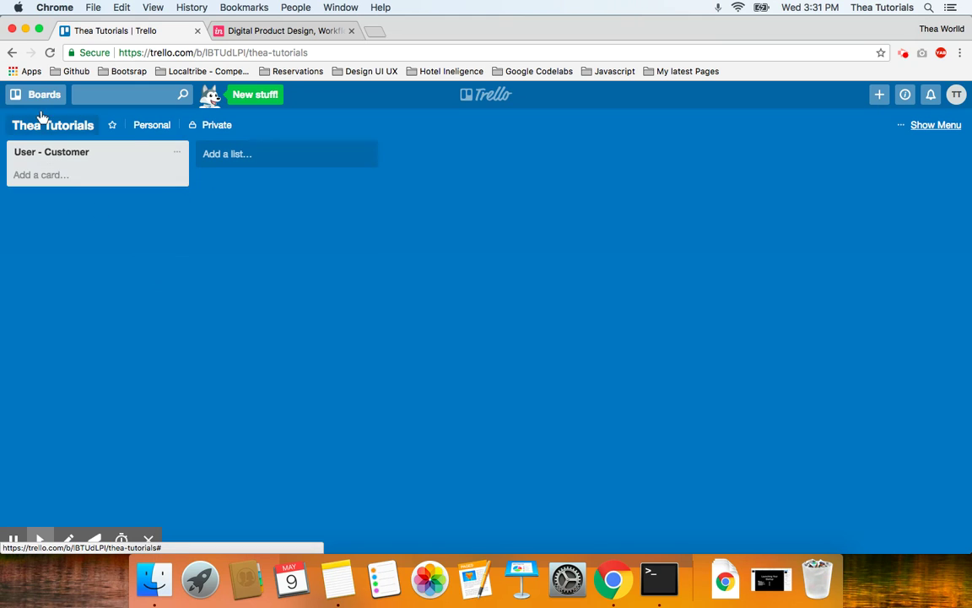
Add a card titled "User" to the User - Customer list.
click(28, 176)
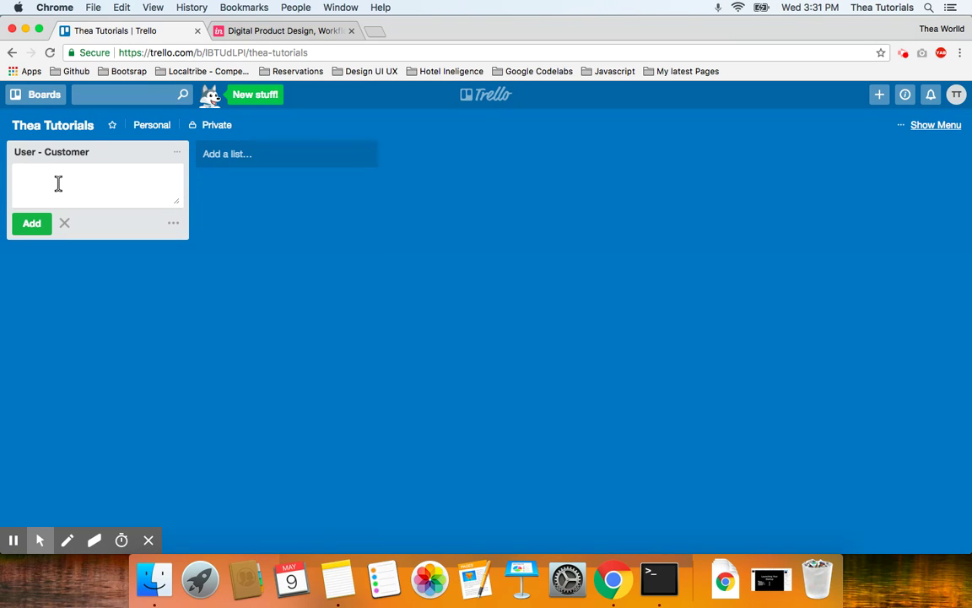
text(User)
key(Return)
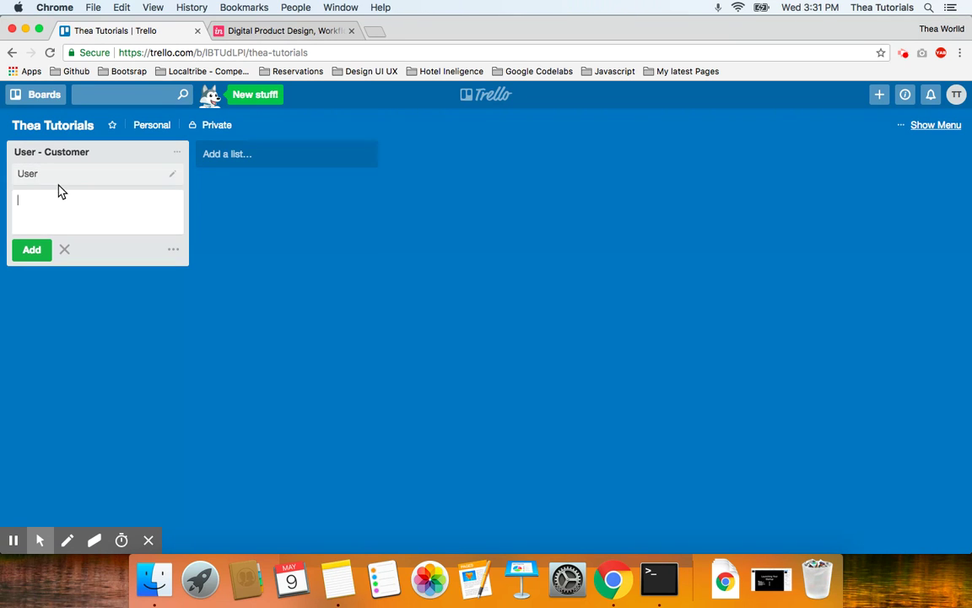
Open the User card and rename it "User Customer - Sprint".
click(29, 174)
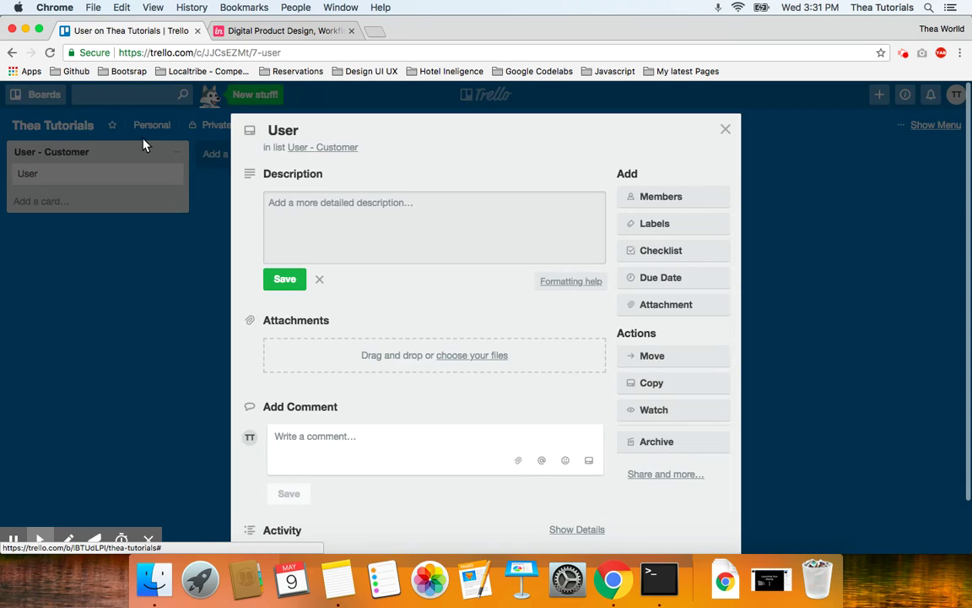
click(305, 130)
text(User C)
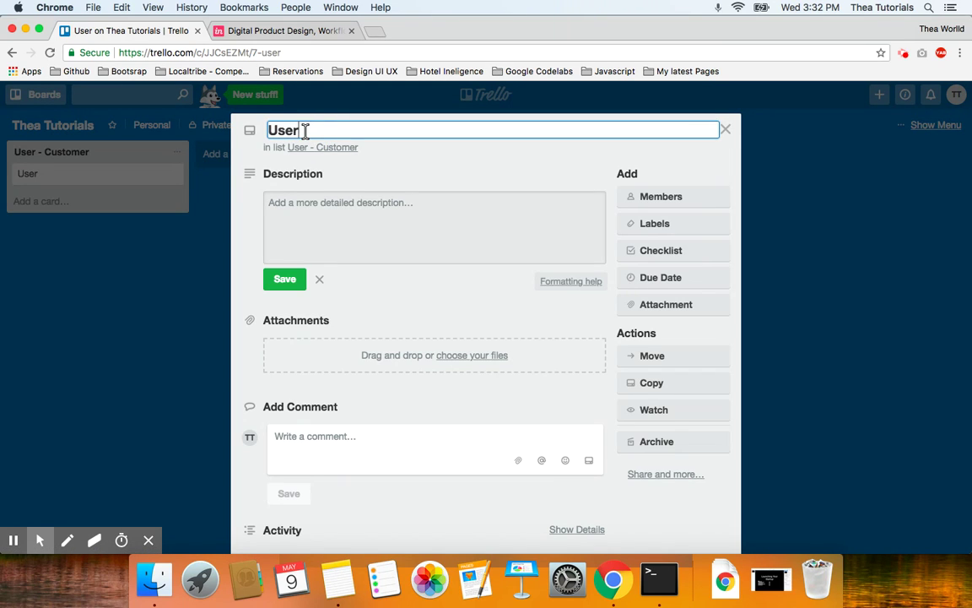
text(ustomer - )
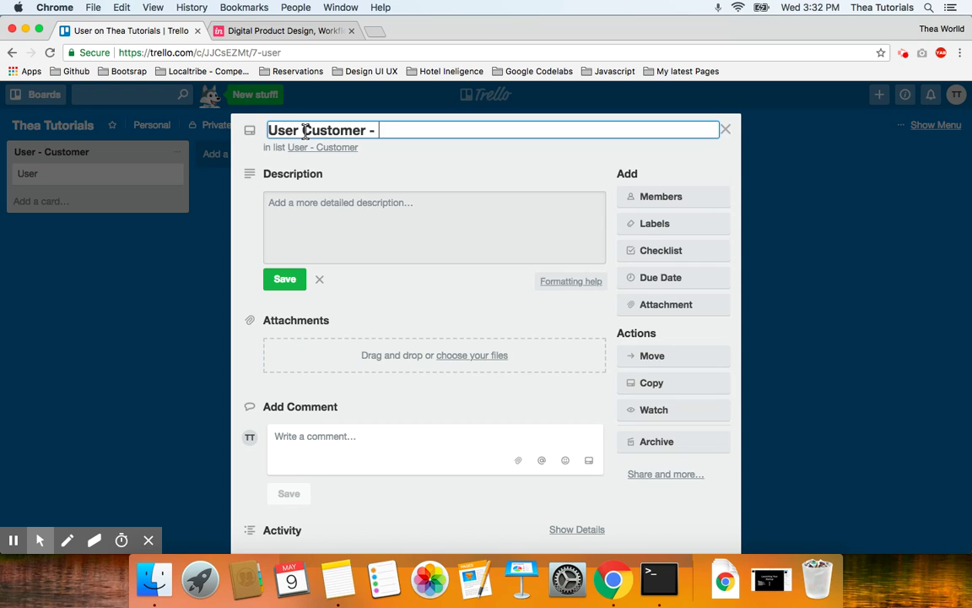
text(Sprint)
Start the card's description with "As a user I can create an account with an email and password.".
click(383, 216)
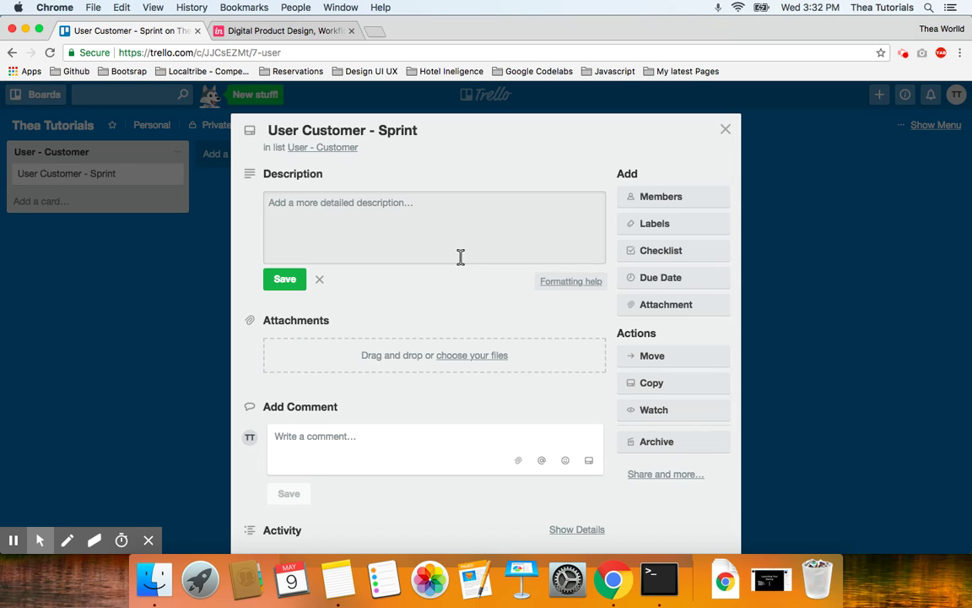
text(As a user )
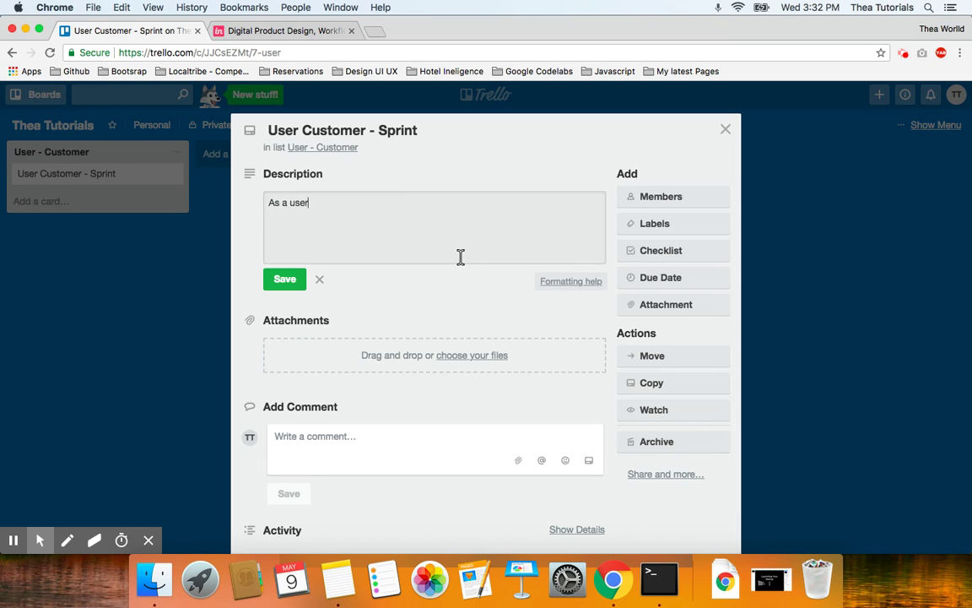
text(I can create an account with )
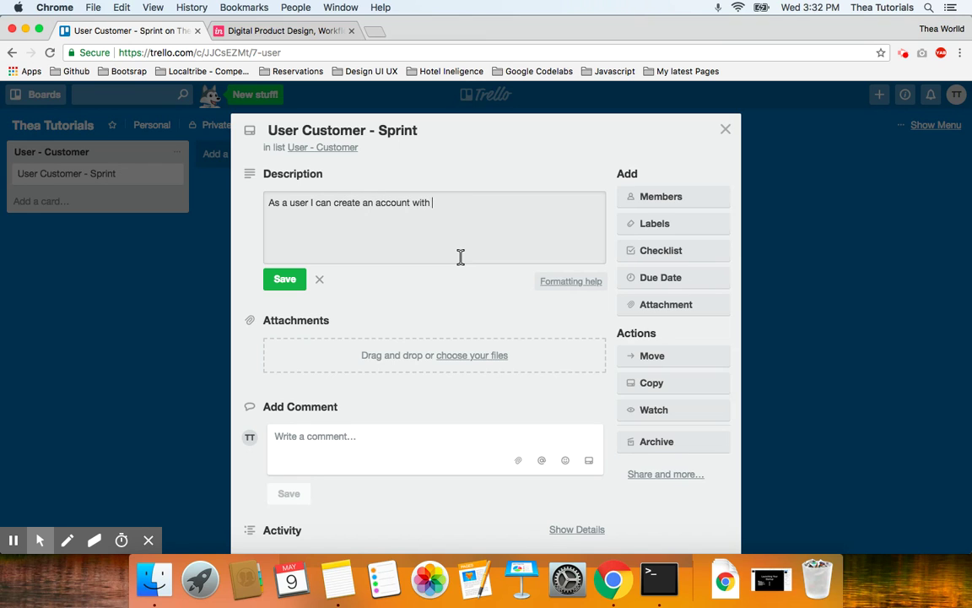
text(an email and passord)
key(Return)
key(BackSpace)
key(BackSpace)
key(BackSpace)
key(BackSpace)
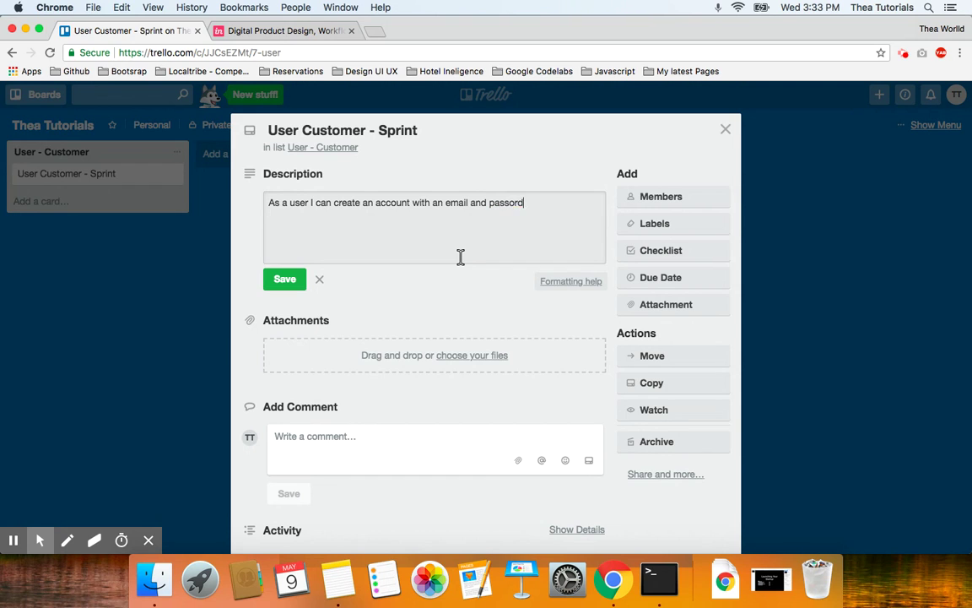
text(word.)
Add a second line to the description: "I can also create an account with Facebook.".
key(Return)
text(I can)
text(also create ana)
key(BackSpace)
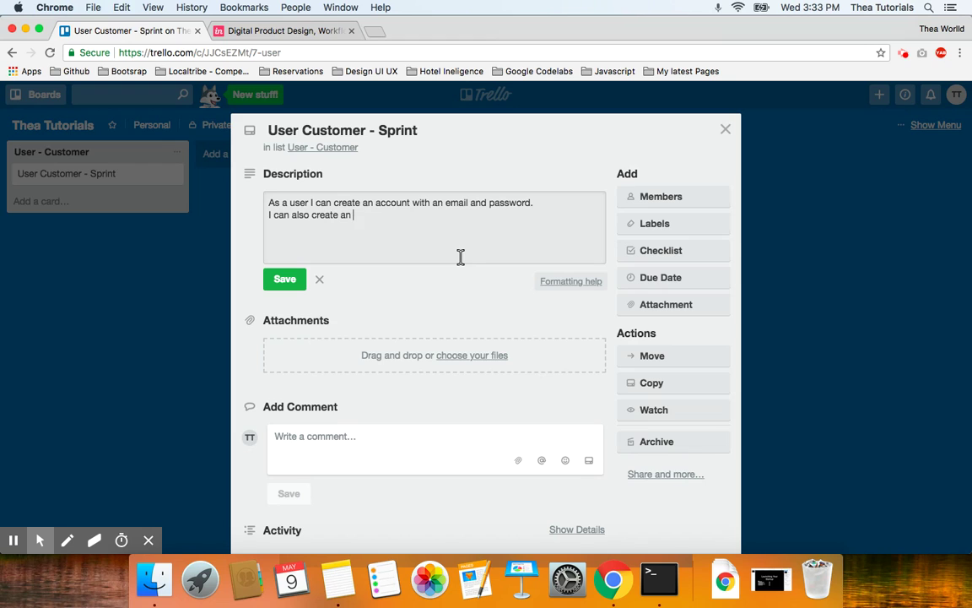
text(account with fa)
text(c)
key(BackSpace)
key(BackSpace)
key(BackSpace)
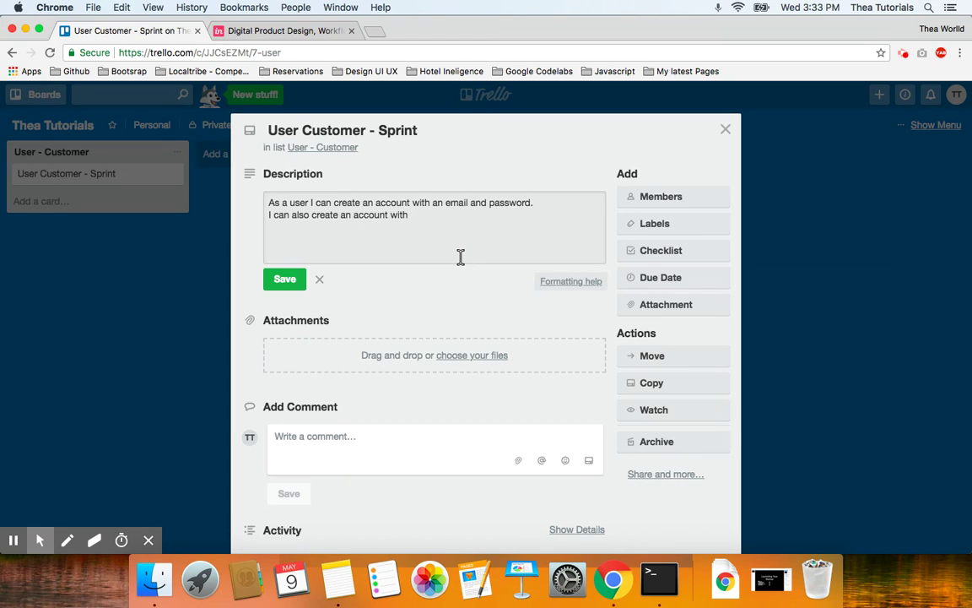
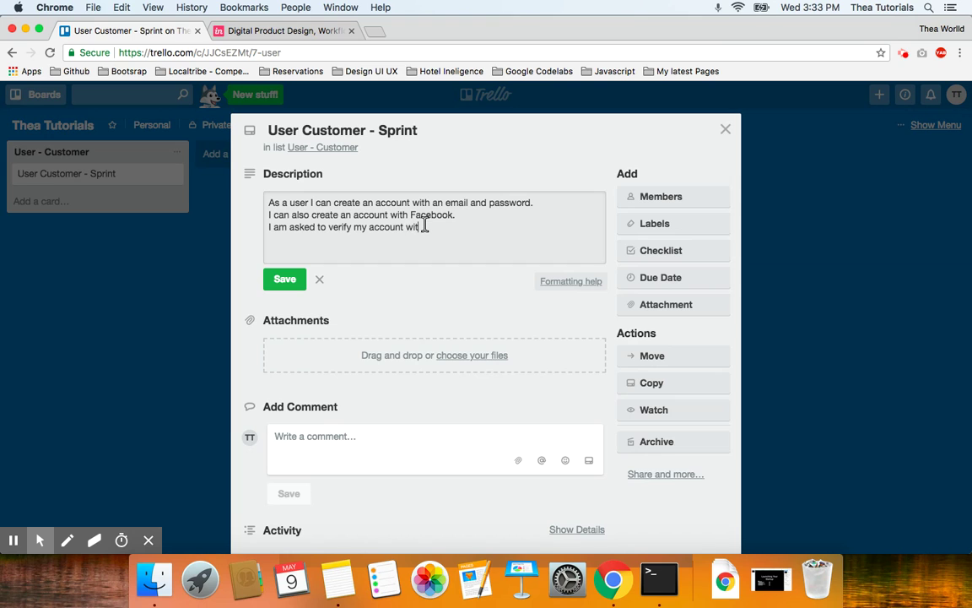
Add line "I am asked to verify my account with an email confirmation, where I can click the link and I am redirected back to my home page.".
text(email)
text(.)
key(BackSpace)
key(BackSpace)
key(BackSpace)
key(BackSpace)
text(an email confirmation)
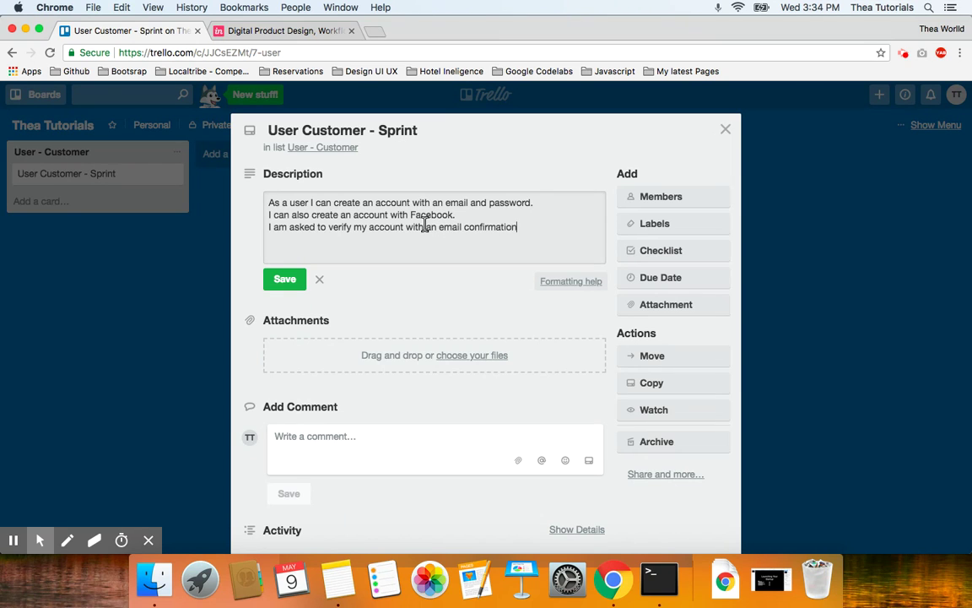
text(, where I can click the link)
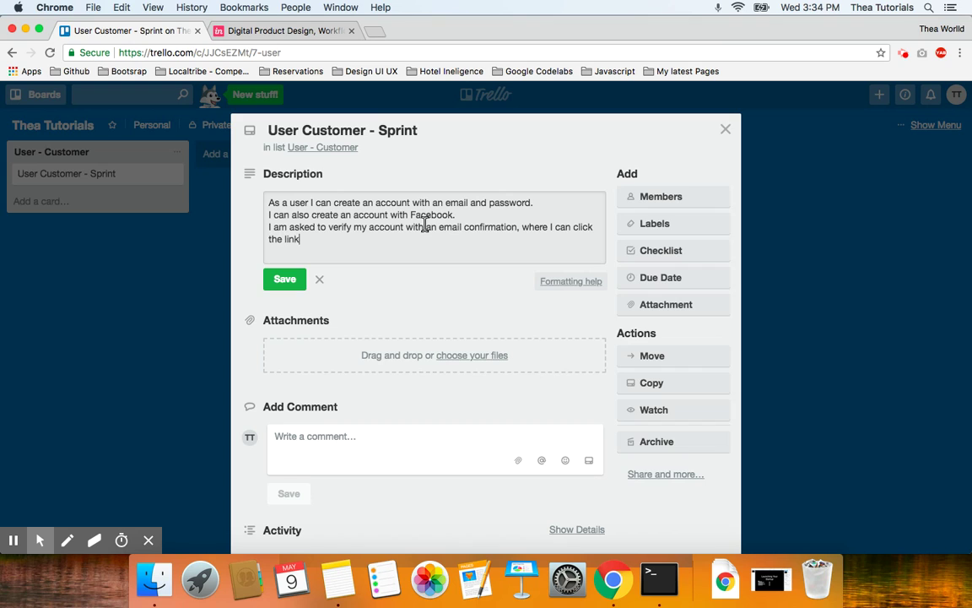
text( and I am redirected back to my home page)
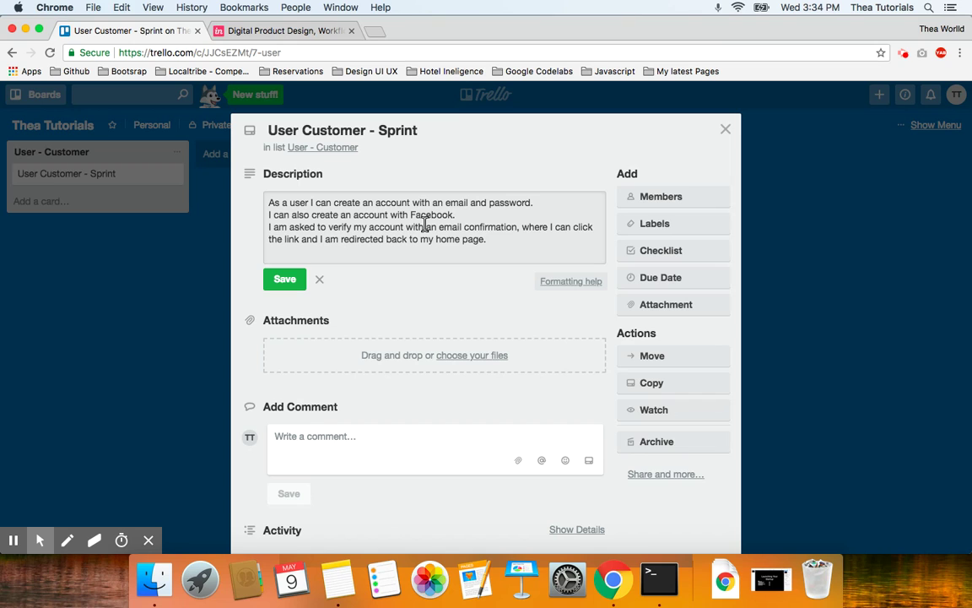
Follow the home page sentence with: With a notification "You account has been verified", correcting the misspelled words.
text(. With a a notifcation)
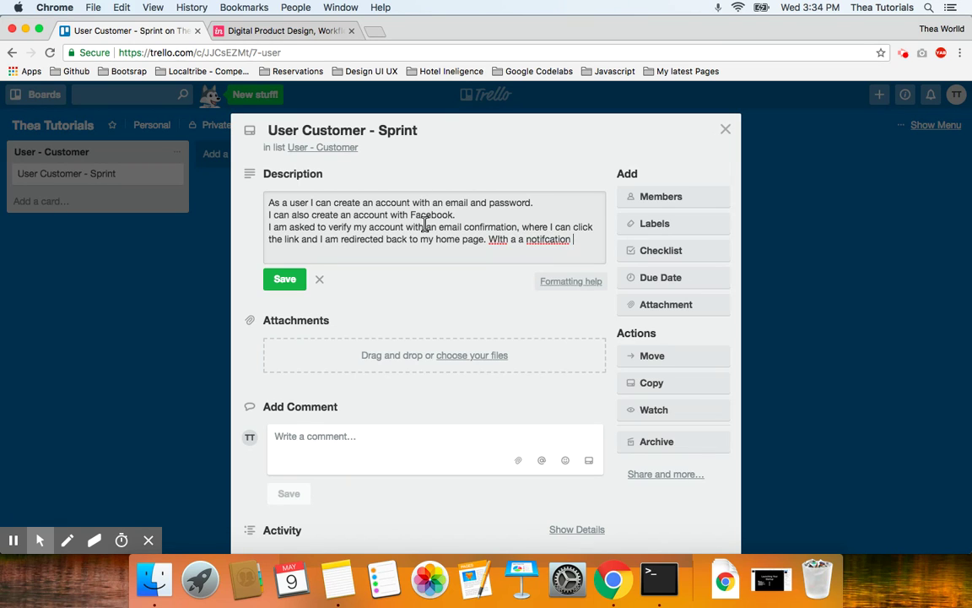
key(BackSpace)
key(BackSpace)
key(BackSpace)
key(BackSpace)
key(BackSpace)
key(BackSpace)
key(BackSpace)
key(BackSpace)
key(BackSpace)
key(BackSpace)
key(BackSpace)
key(BackSpace)
key(BackSpace)
key(BackSpace)
key(BackSpace)
key(BackSpace)
key(BackSpace)
text(h a notifi)
text(cation )
text(())
text("")
key(Left)
key(BackSpace)
text(You account has been verified)
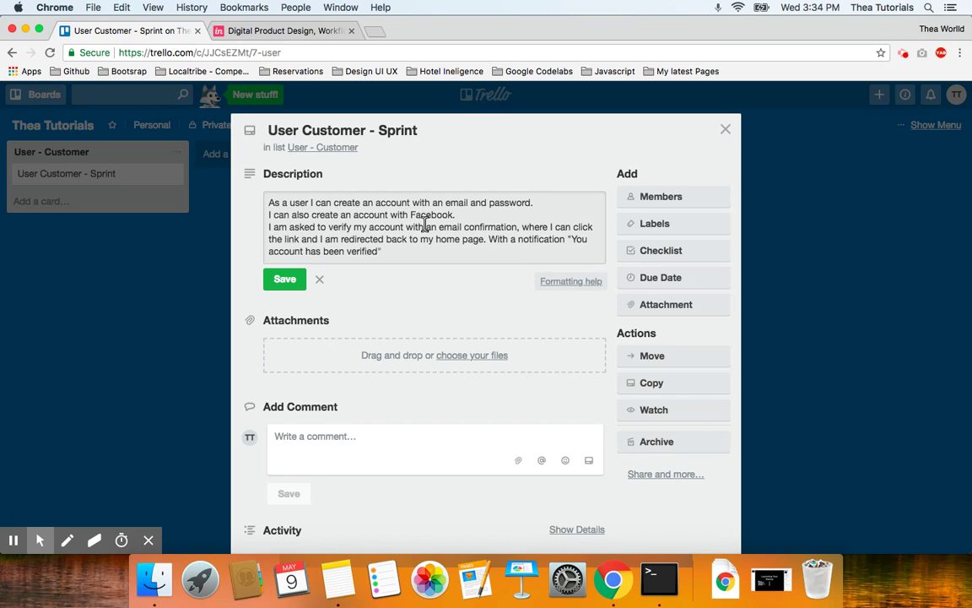
Insert blank lines in the description before the Facebook statement and before the email verification statement.
key(Return)
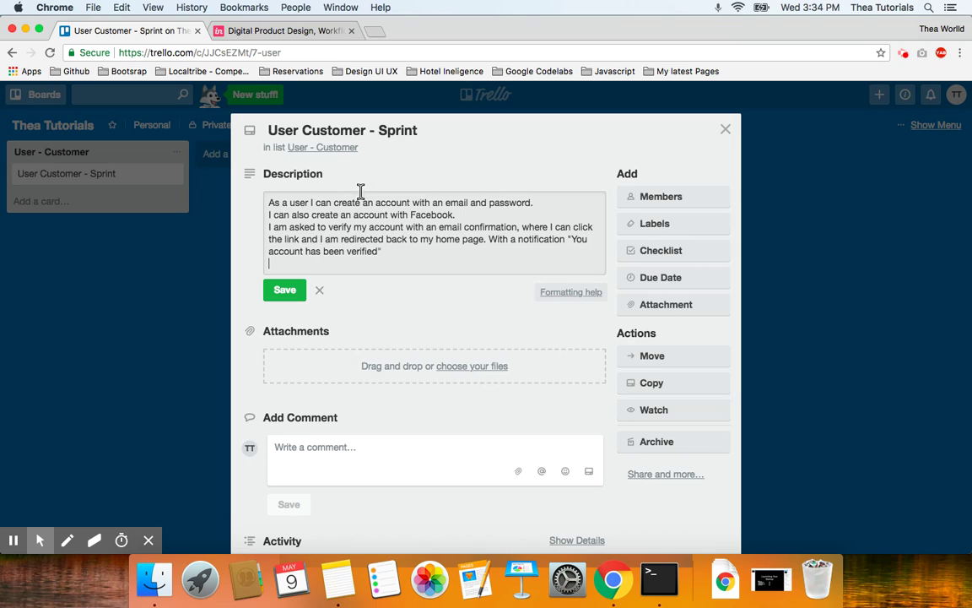
click(270, 215)
key(Return)
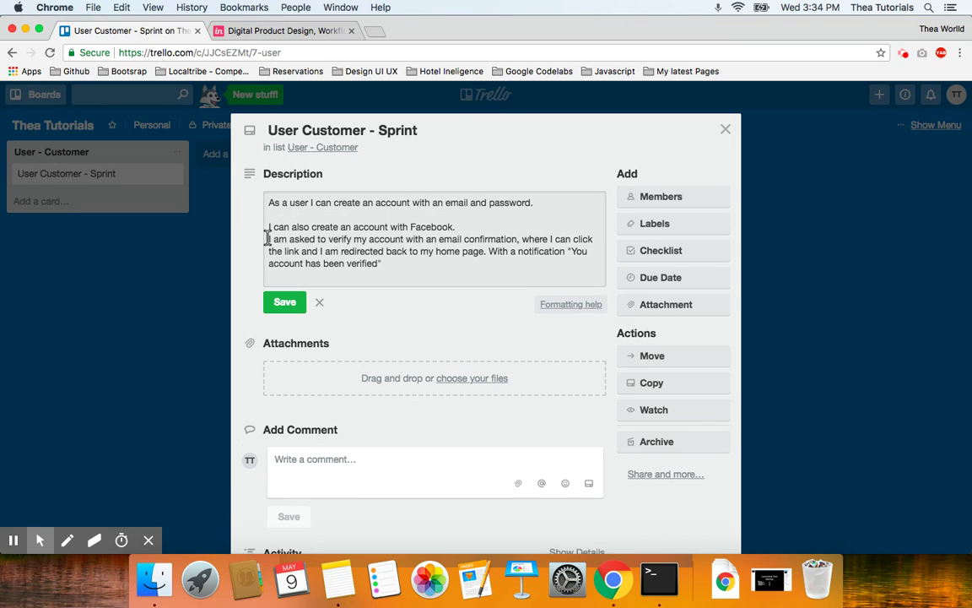
click(269, 239)
key(Return)
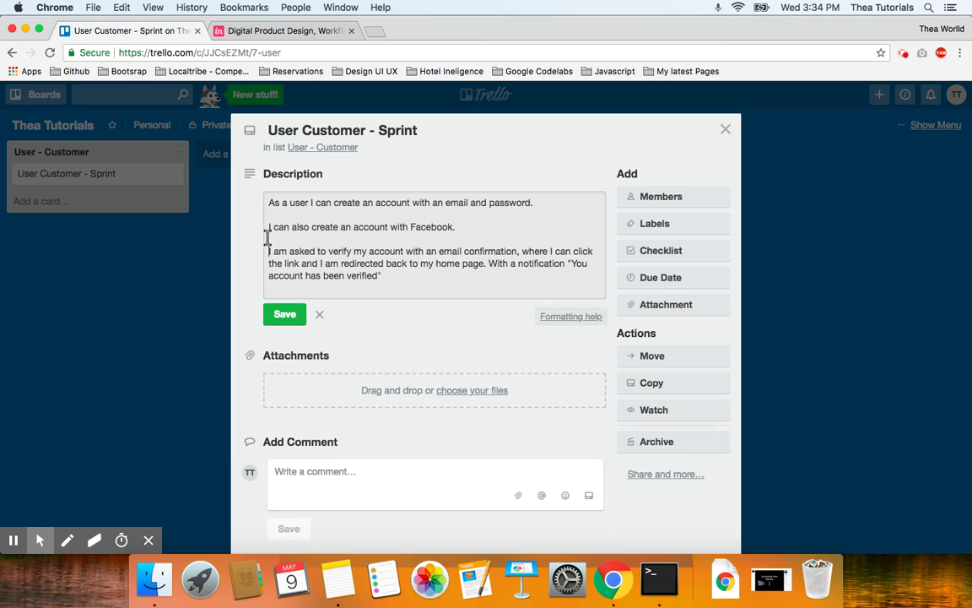
Add the statement "I can login and logout" below the verification paragraph, separated by a blank line.
click(413, 274)
key(Return)
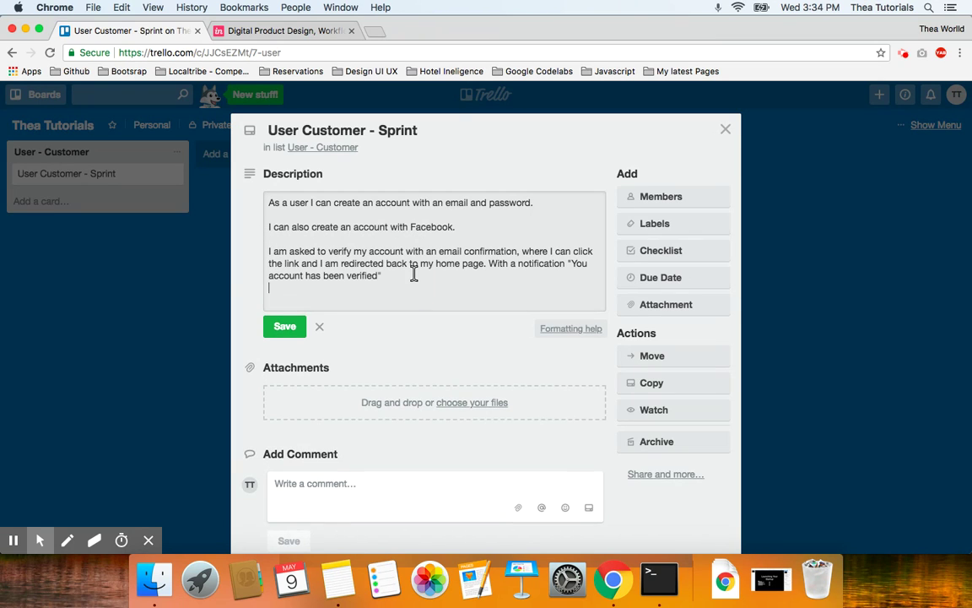
key(Return)
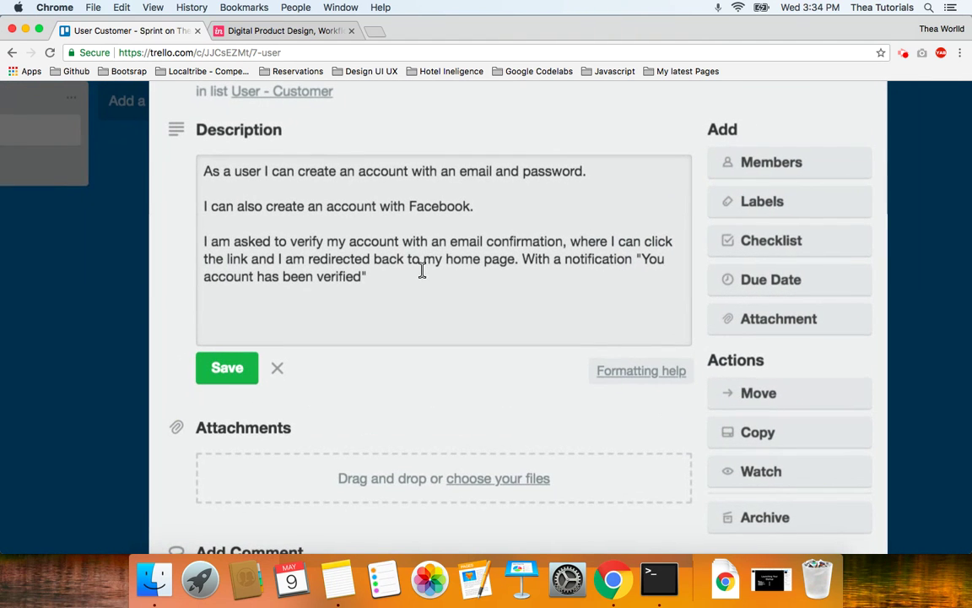
scroll(335, 302, up, 3)
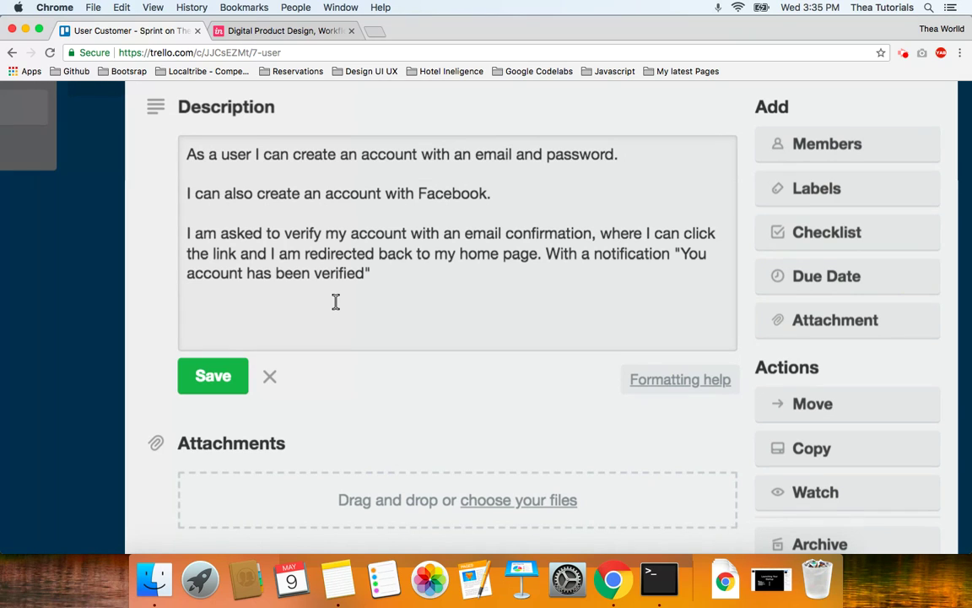
text(I can login and logout)
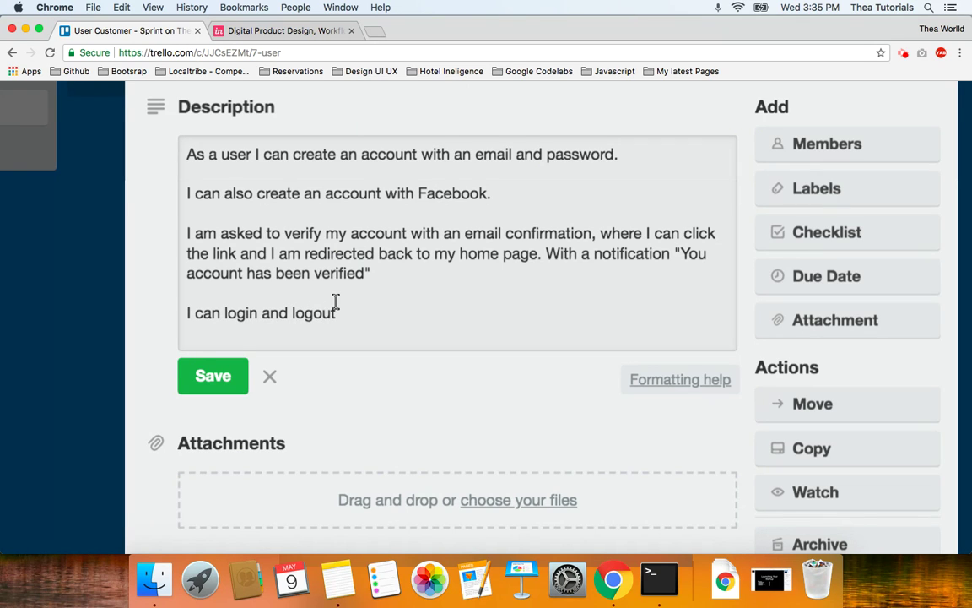
Add the statement "I can see and I can edit my profile" after a blank line, followed by another blank line.
key(Return)
key(Return)
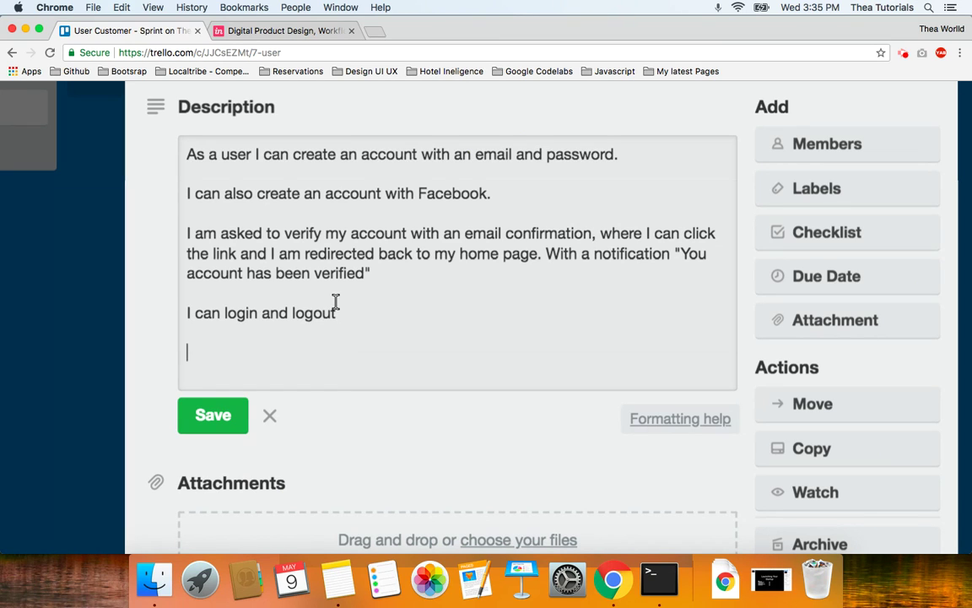
text(I can see )
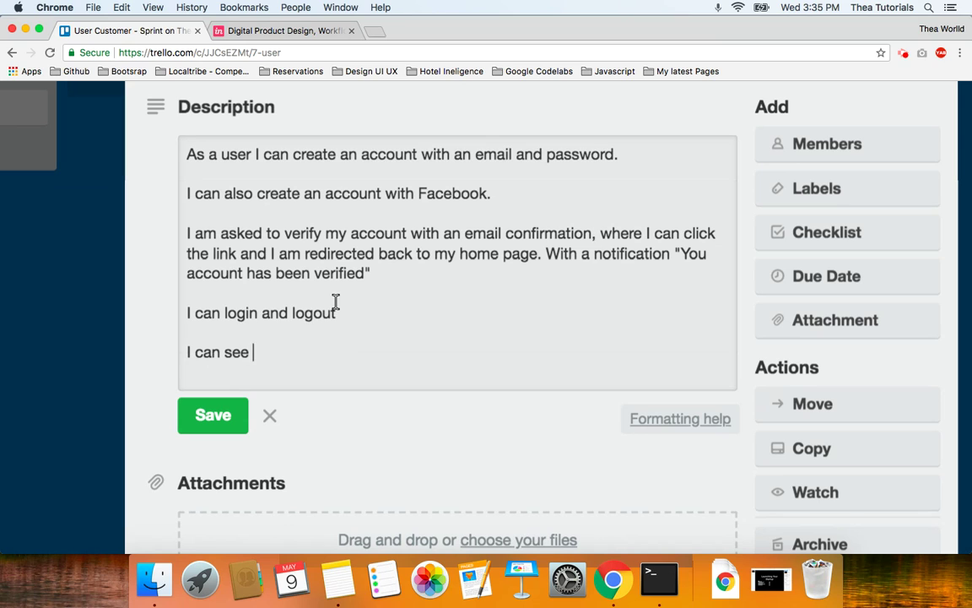
text(and I can edit m)
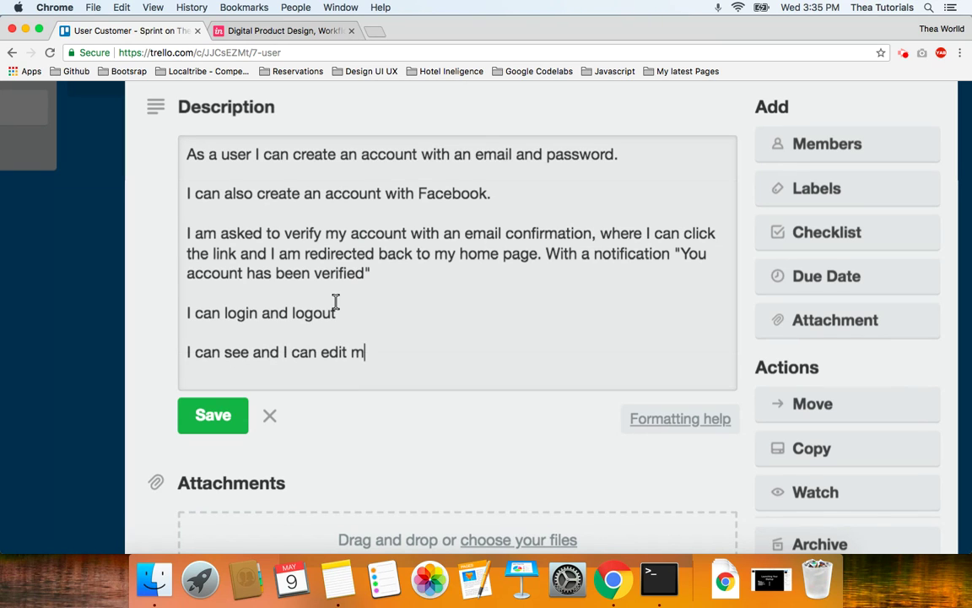
text(y profile)
key(Return)
key(Return)
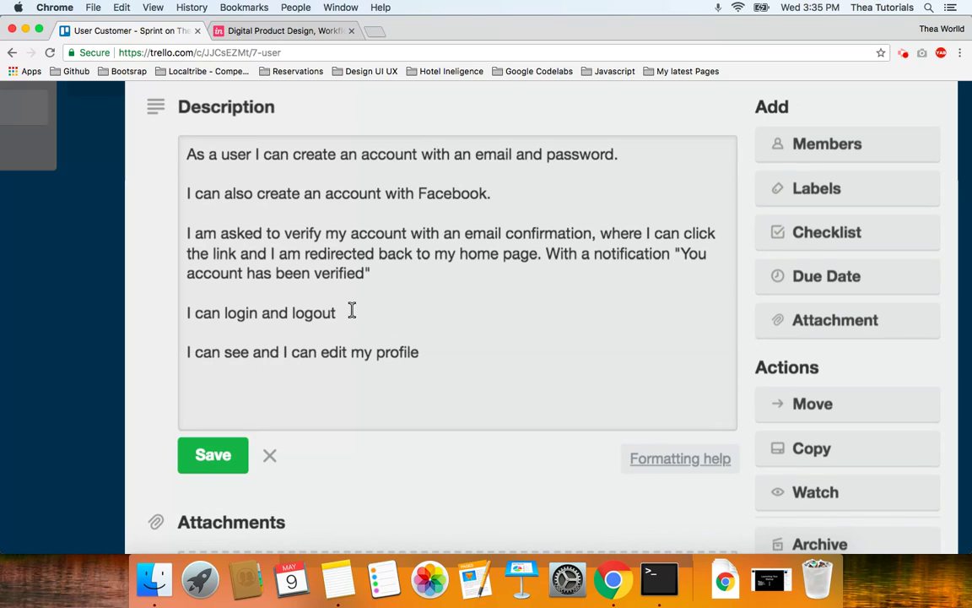
End the login/logout statement and the profile statement with periods, and start a new paragraph after a blank line.
text(.)
click(466, 358)
text(.)
key(Return)
key(Return)
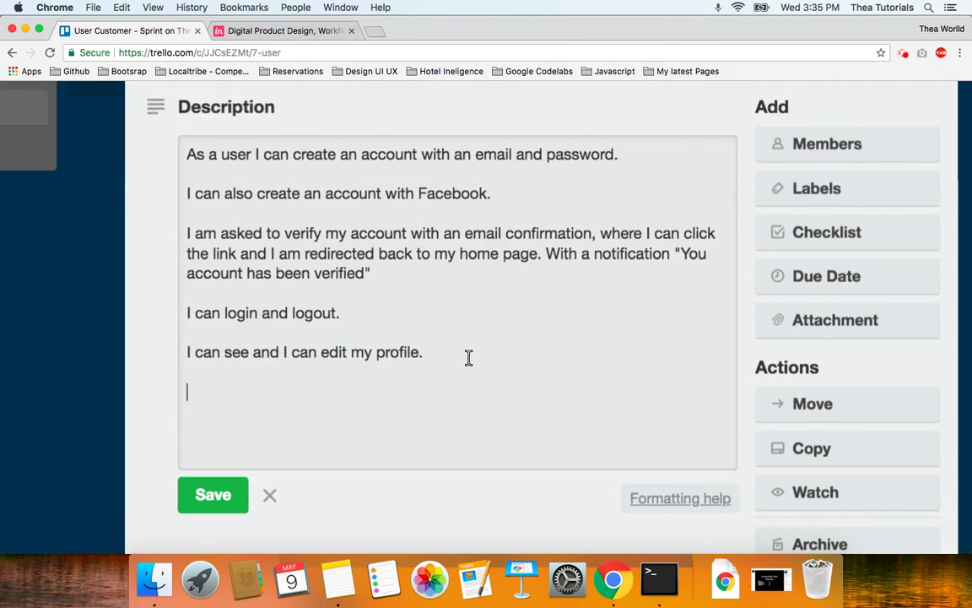
Add the statement "I can see my name and avatar on the top right corner of the home page after I login.".
text(I can see my name )
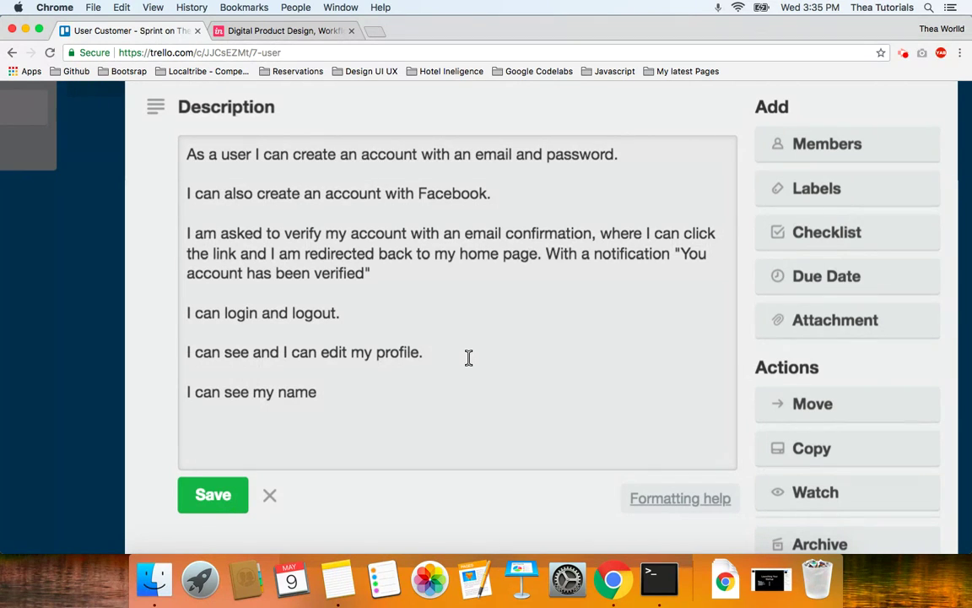
text(on the top )
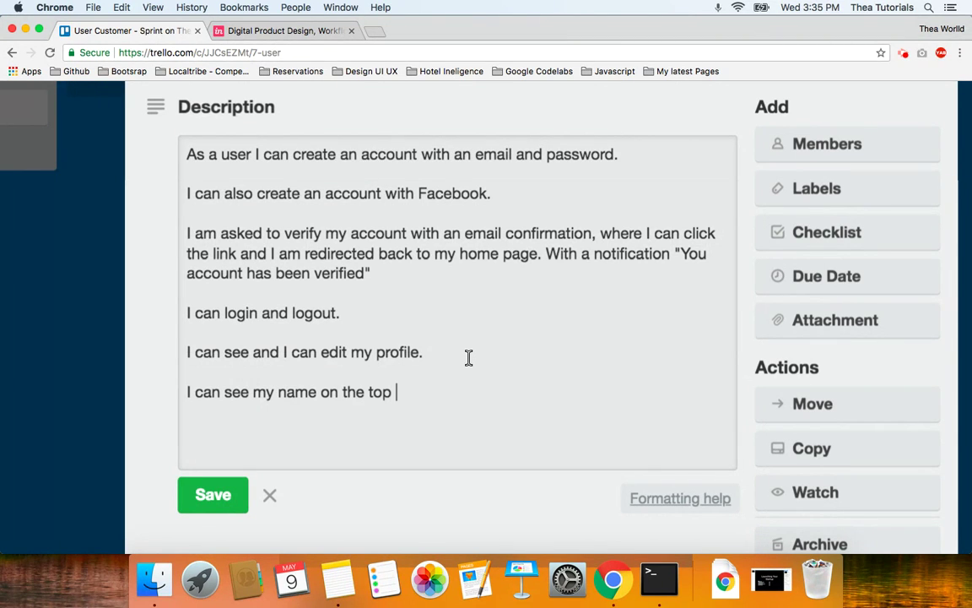
text(right corner)
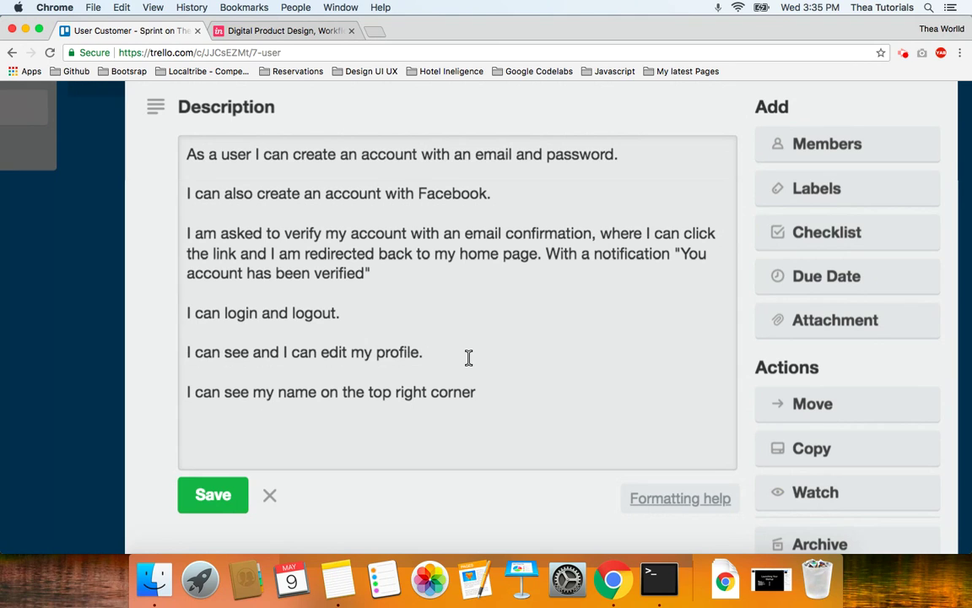
click(319, 392)
text(and ava)
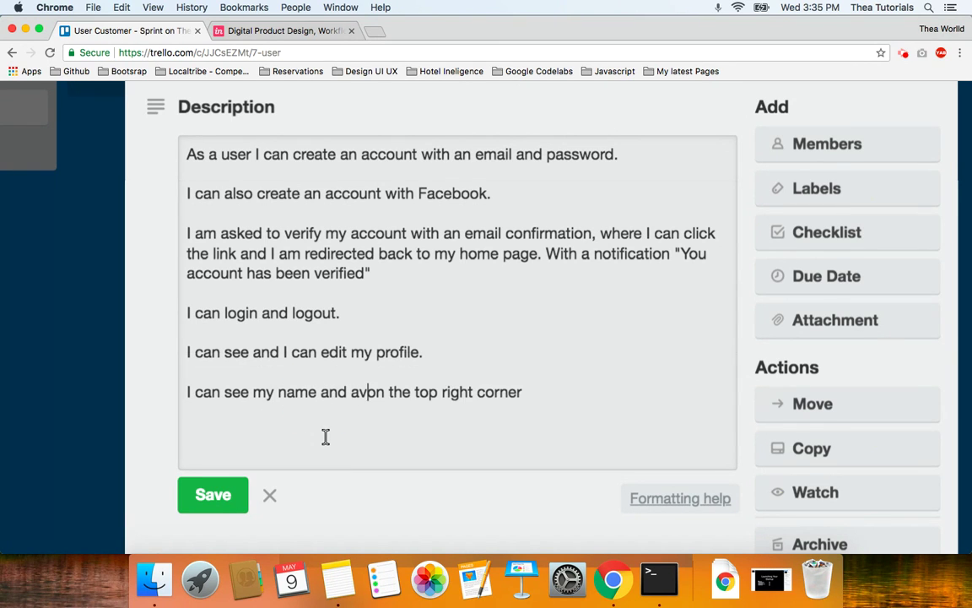
text(tar)
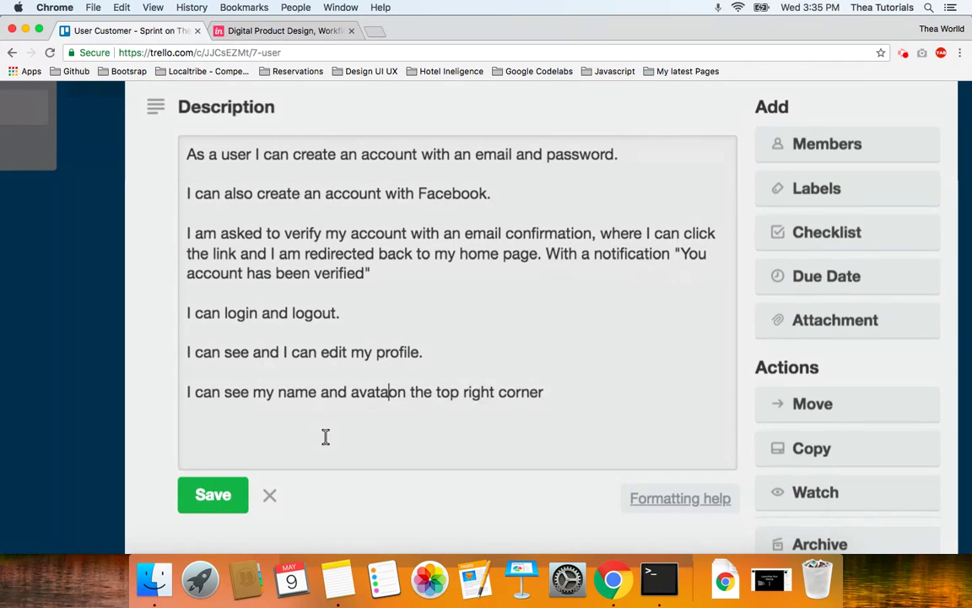
click(601, 389)
text(of the home page after I )
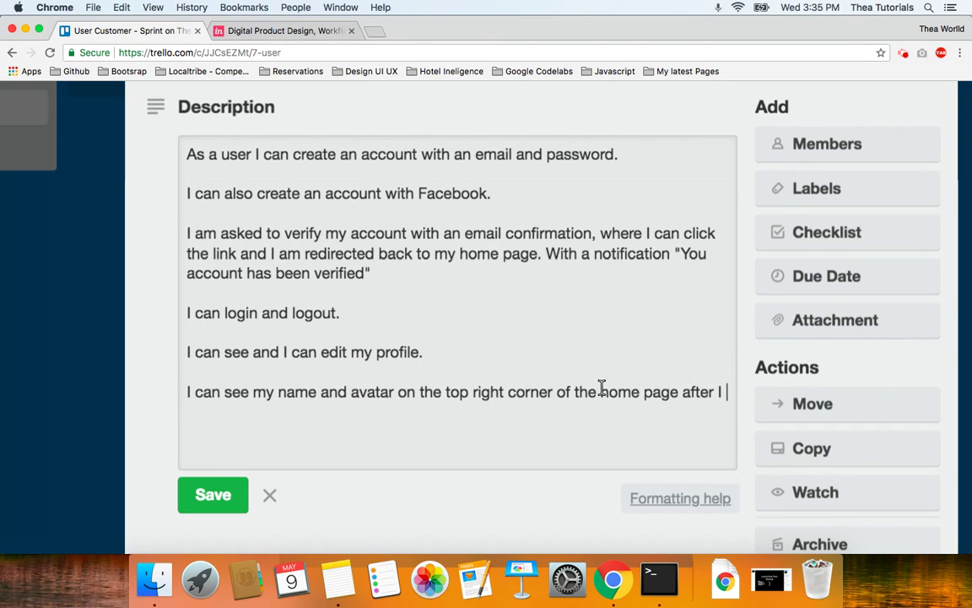
text(login.)
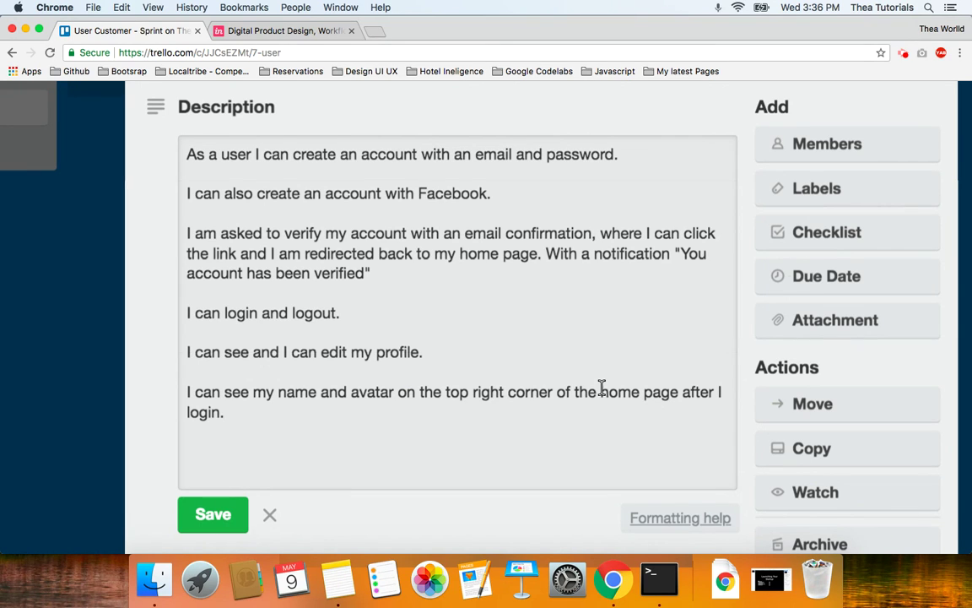
After a blank line, add "I can reset my password if I forget it." and begin the following sentence with "I will get a".
key(Return)
key(Return)
text(I can )
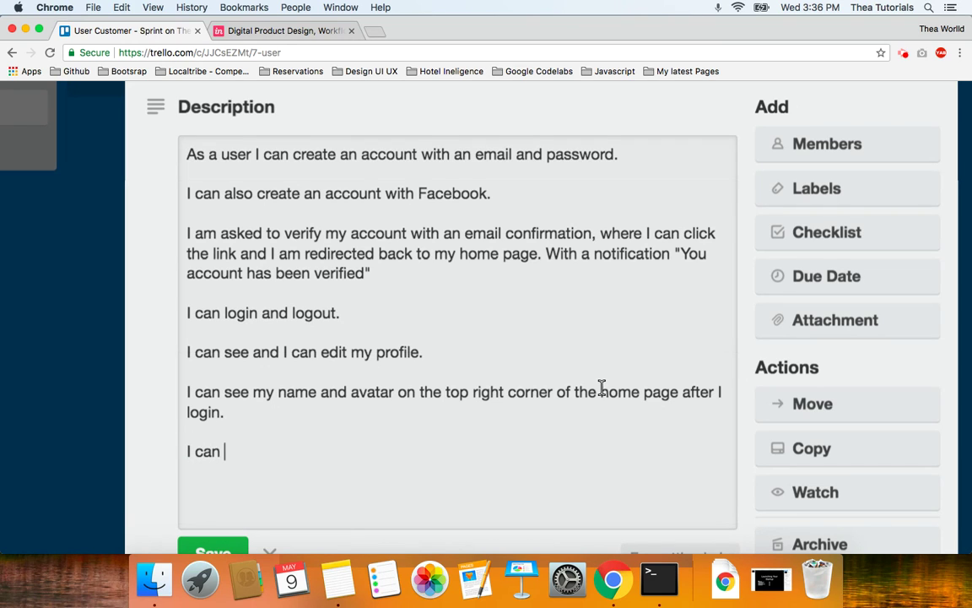
text(3)
key(BackSpace)
text(reset my p)
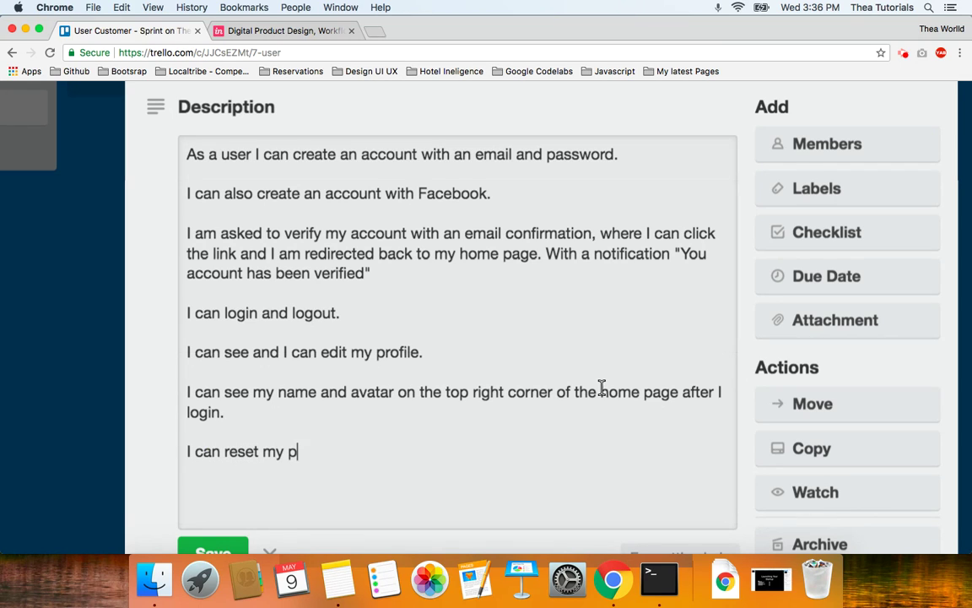
text(assword)
key(BackSpace)
key(BackSpace)
key(BackSpace)
key(BackSpace)
key(BackSpace)
text(s)
key(BackSpace)
text(word )
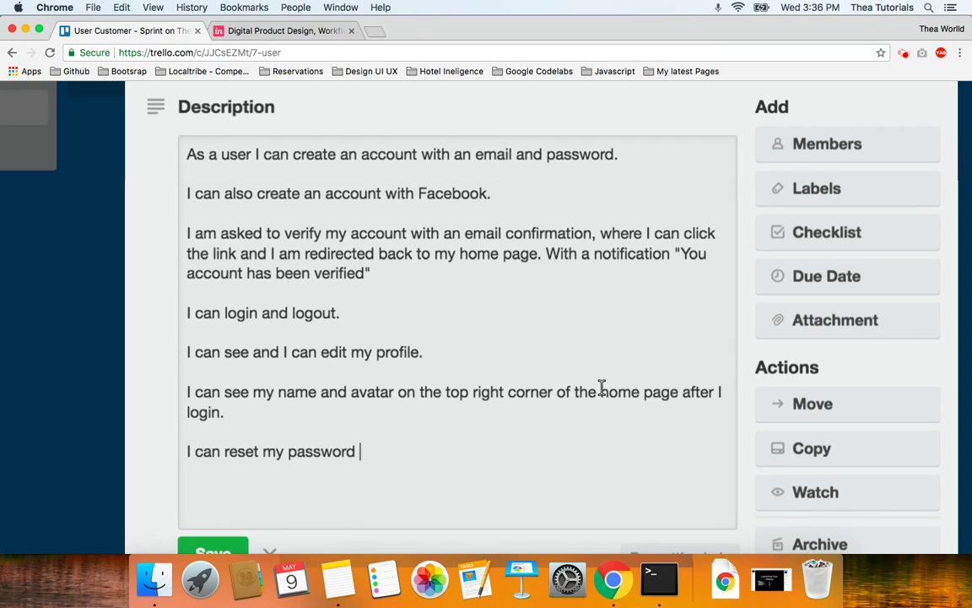
text(if I forget it. I will get a)
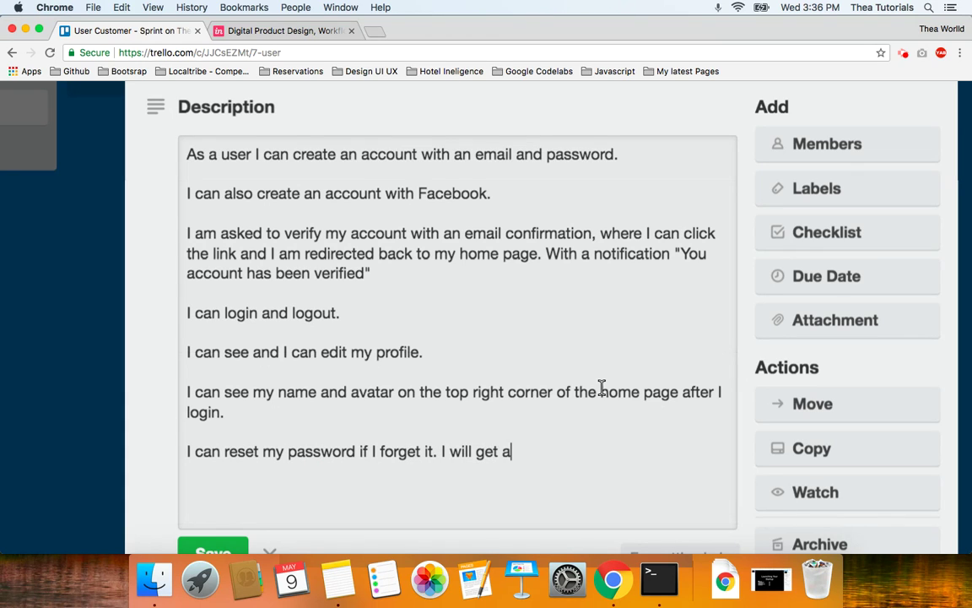
Complete the sentence as "I will get an email with a link to reset password.", correcting the misspelled words.
text(n email with a link to trest passowrd)
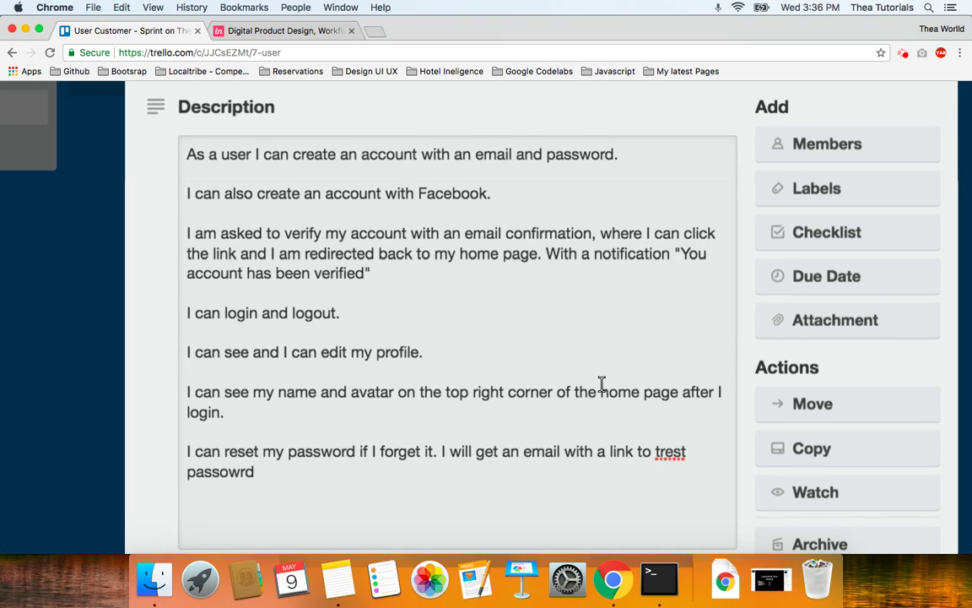
double_click(671, 453)
text(reset)
double_click(245, 471)
text(password.  I)
right_click(235, 473)
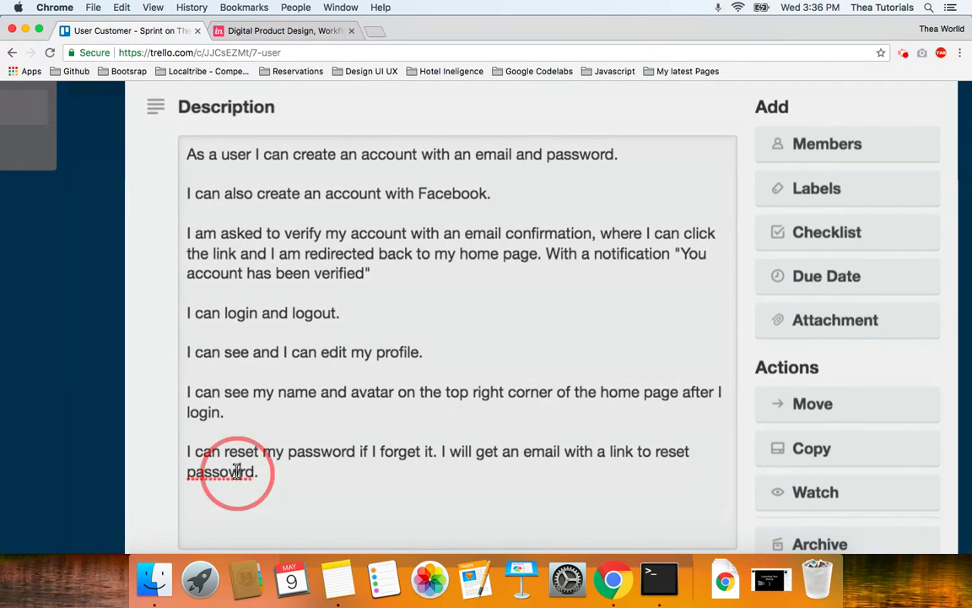
click(289, 339)
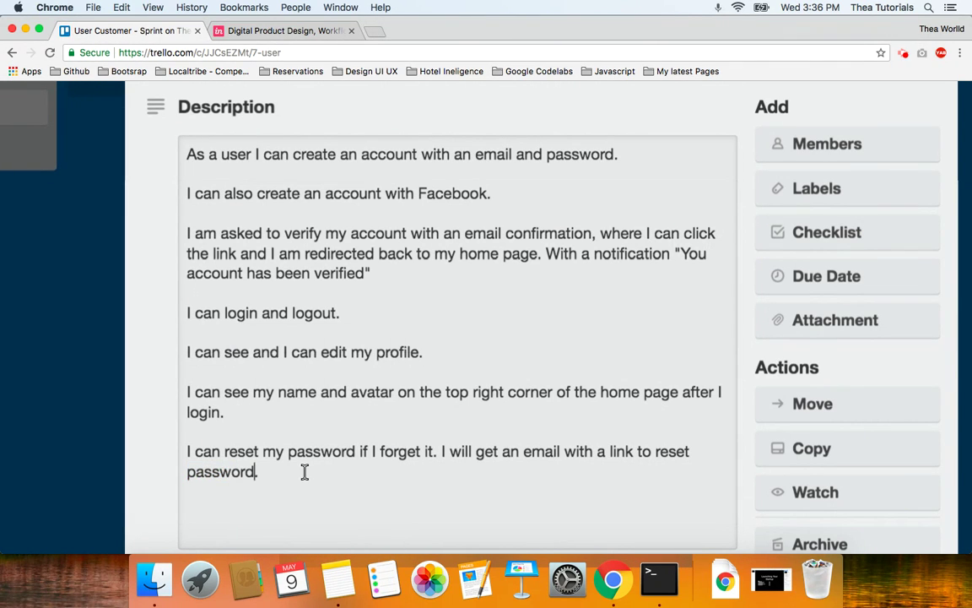
Continue the password reset paragraph with "I am redirected back to a page to enter my password".
click(305, 473)
text(I am redirected ba)
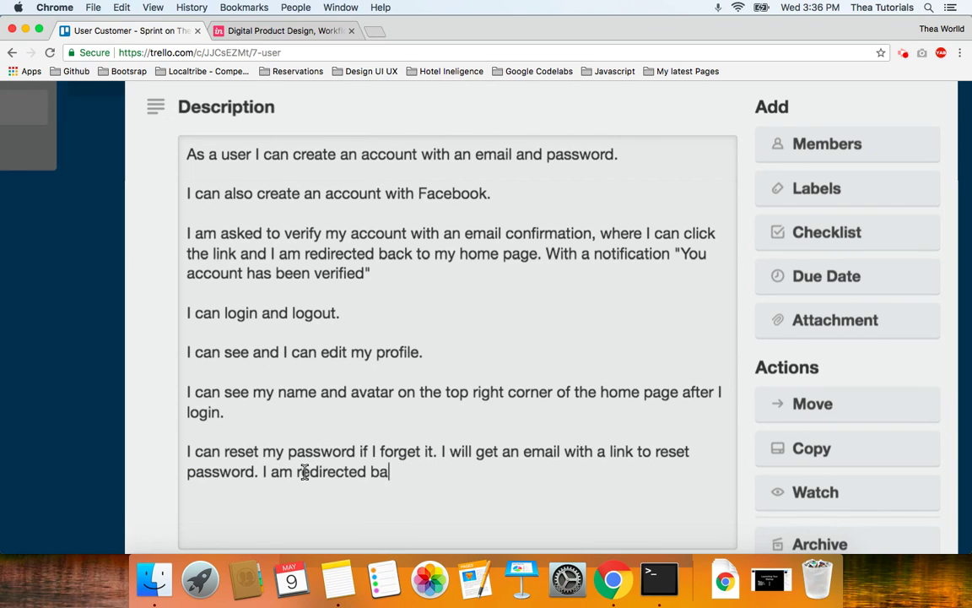
text(ck to a page to res)
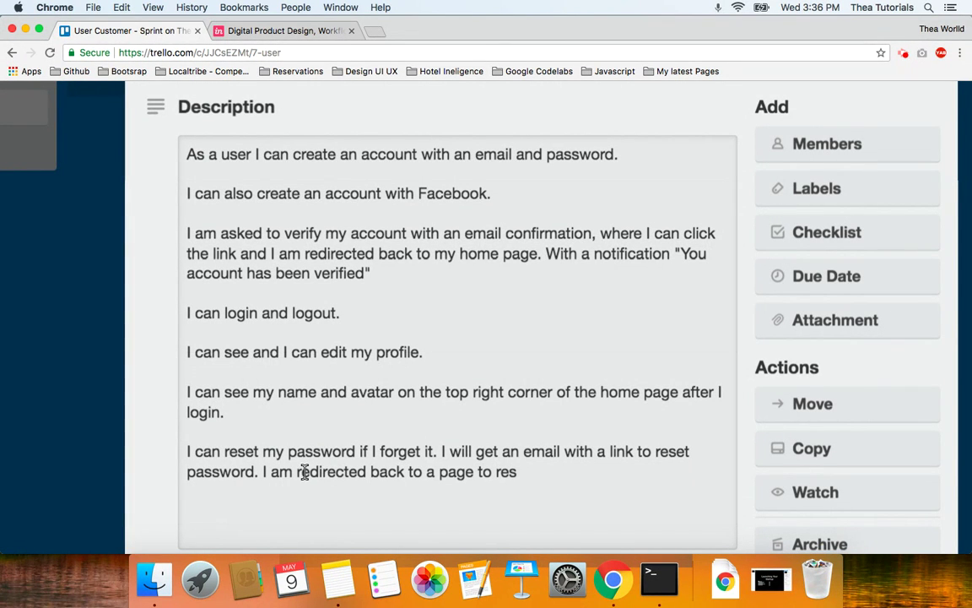
key(BackSpace)
key(BackSpace)
key(BackSpace)
text(enter my password )
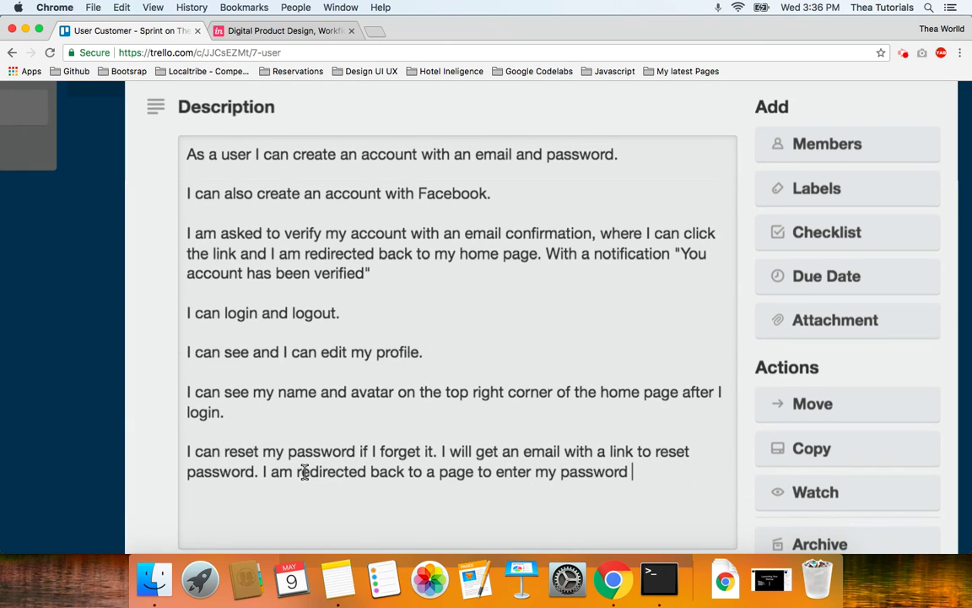
Finish the redirect sentence of the password reset paragraph with "and confirm it.".
text(twice.)
key(BackSpace)
key(BackSpace)
key(BackSpace)
key(BackSpace)
key(BackSpace)
key(BackSpace)
key(BackSpace)
text(and confirm it)
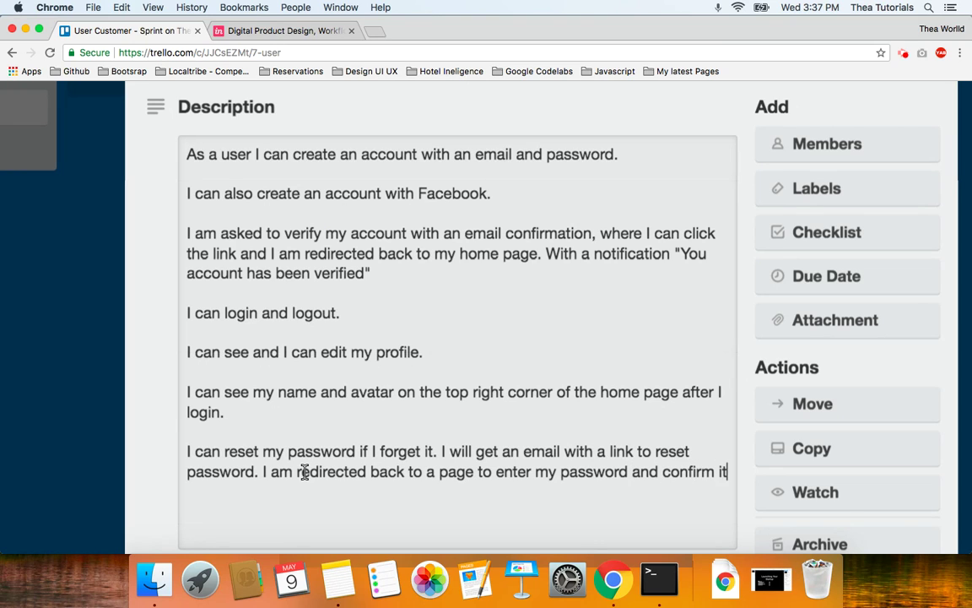
text(.)
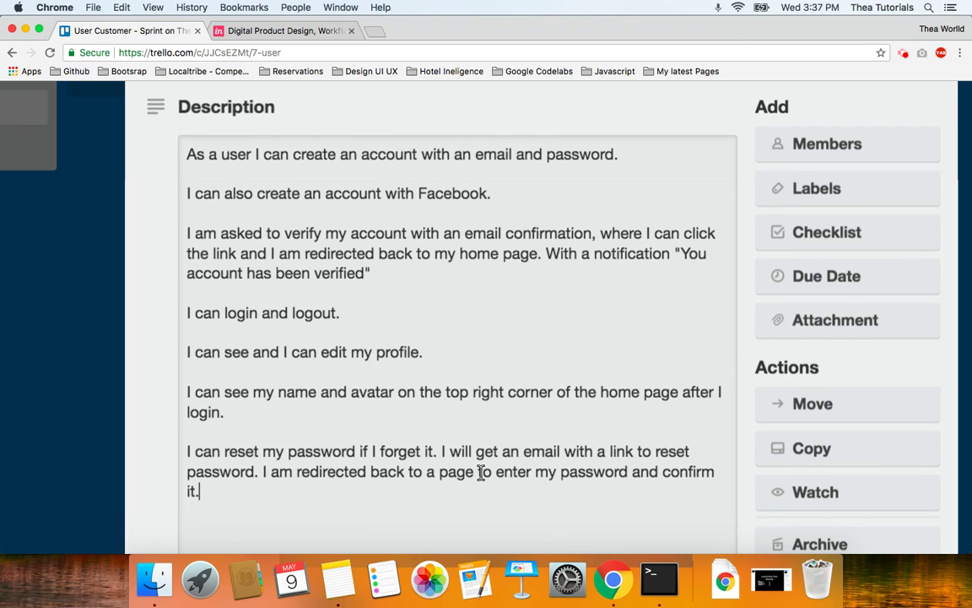
Insert the word "new" before "my password" in the redirect sentence.
click(536, 471)
text(the)
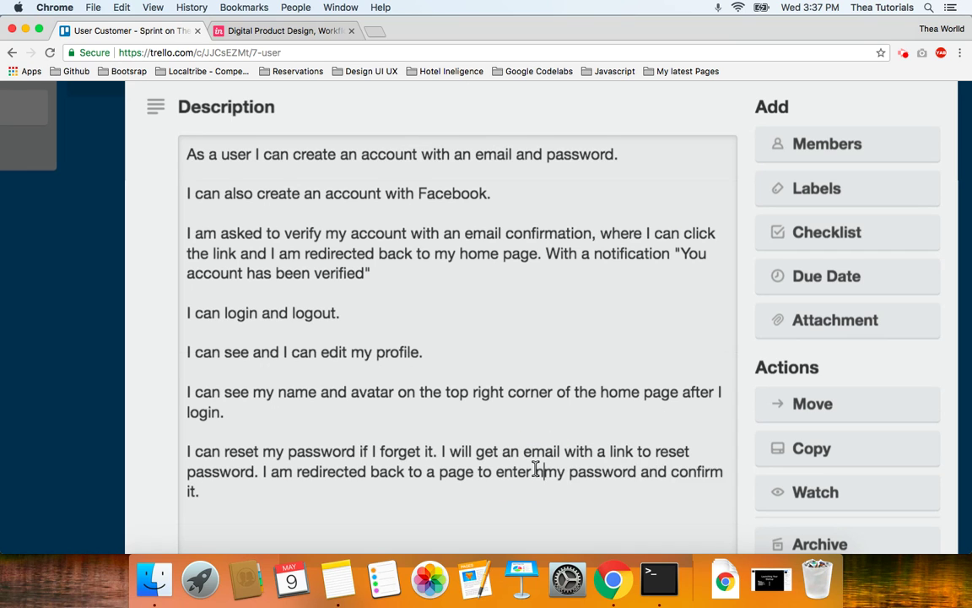
key(BackSpace)
key(BackSpace)
key(BackSpace)
key(BackSpace)
text(new)
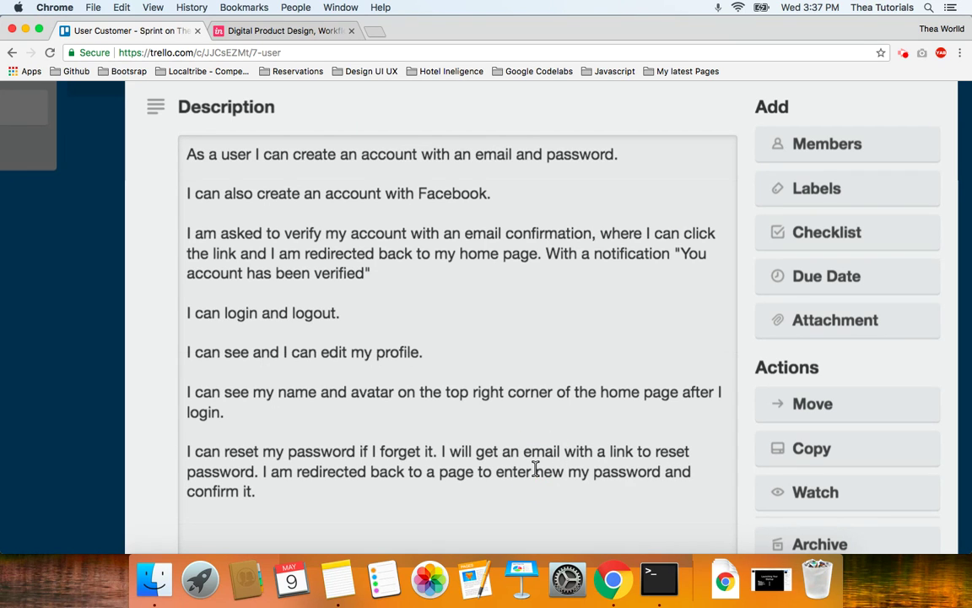
Save the description of the User Customer - Sprint card and close the card.
scroll(405, 471, down, 5)
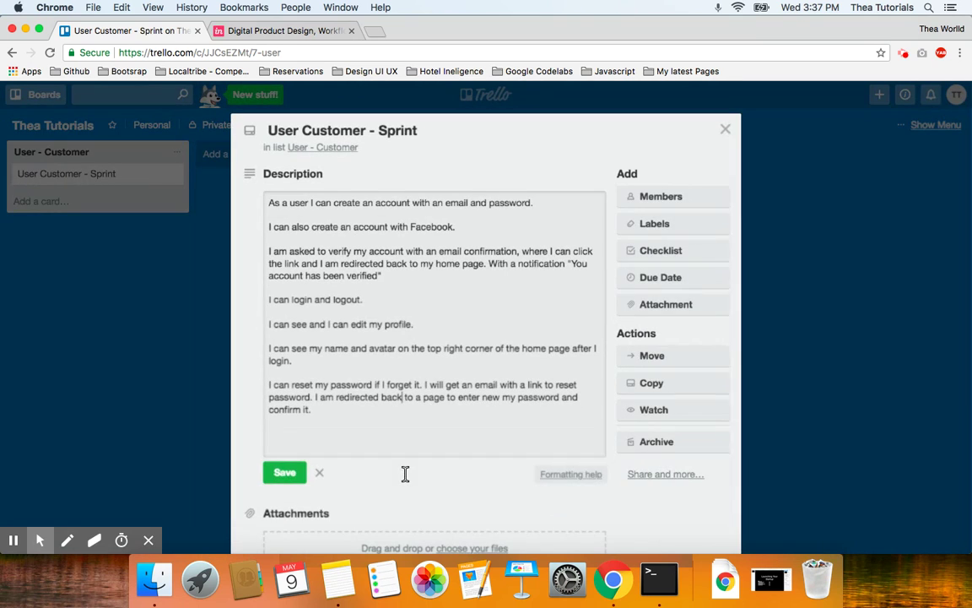
click(284, 407)
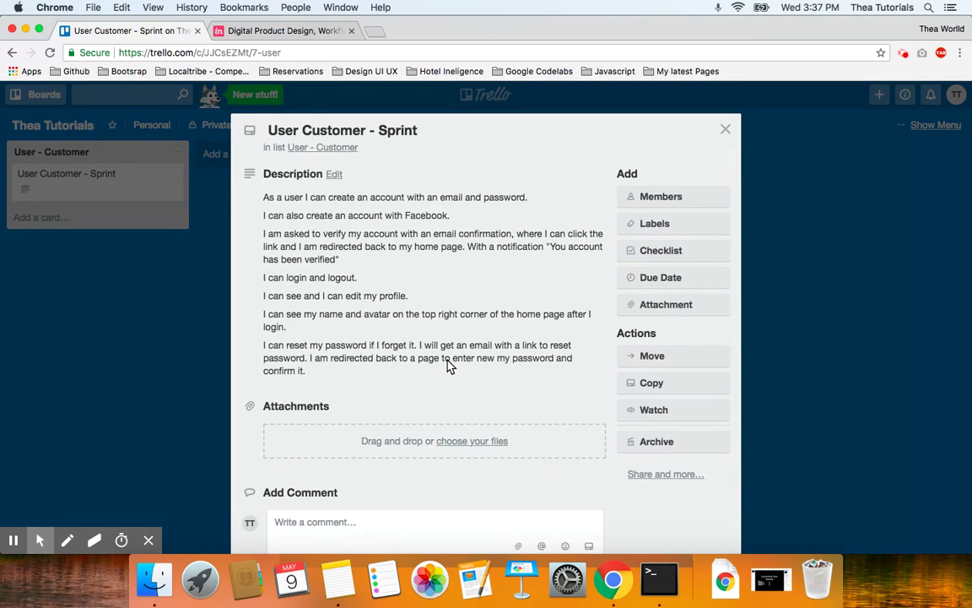
click(725, 130)
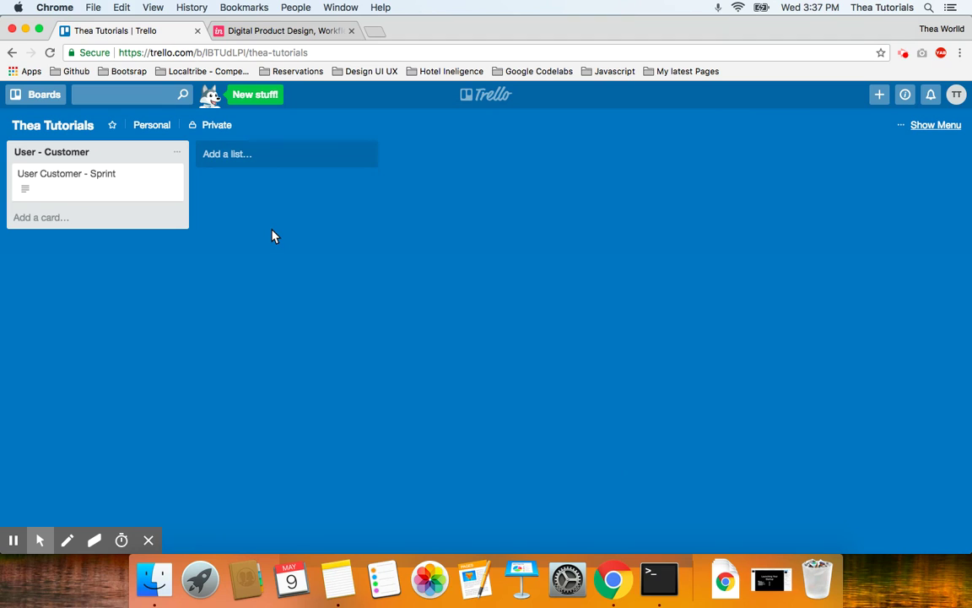
Add a card named "User - Home Owner" to the User - Customer list.
click(51, 217)
text(User - Home Owner)
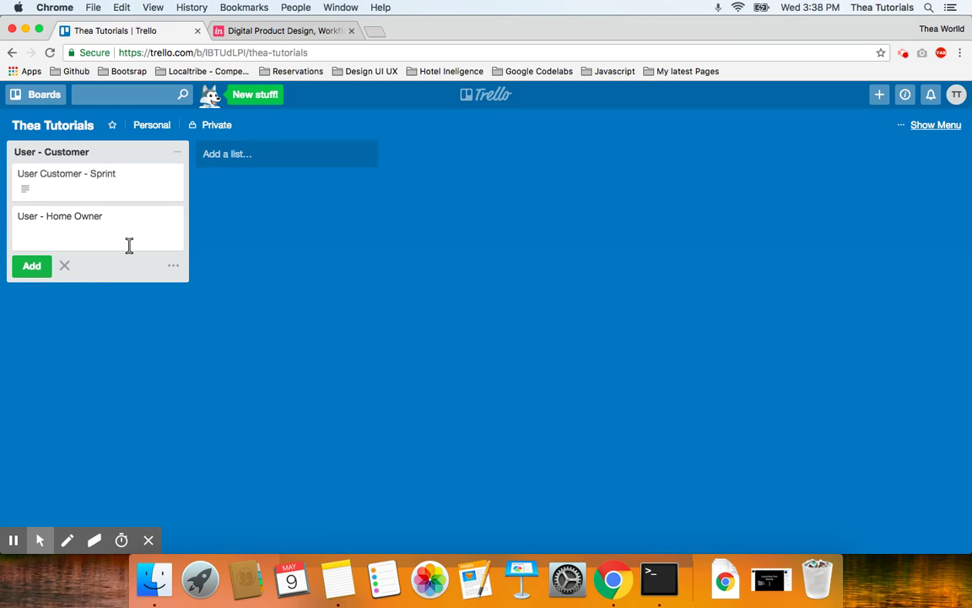
click(38, 267)
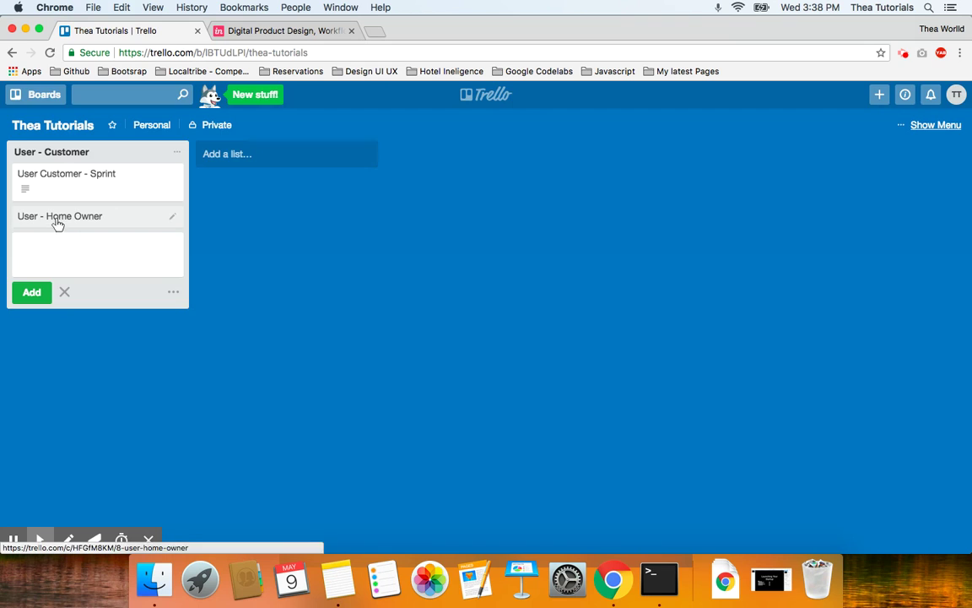
Open the User - Home Owner card and start its description with "I can only create an account with a first and last name,".
click(57, 221)
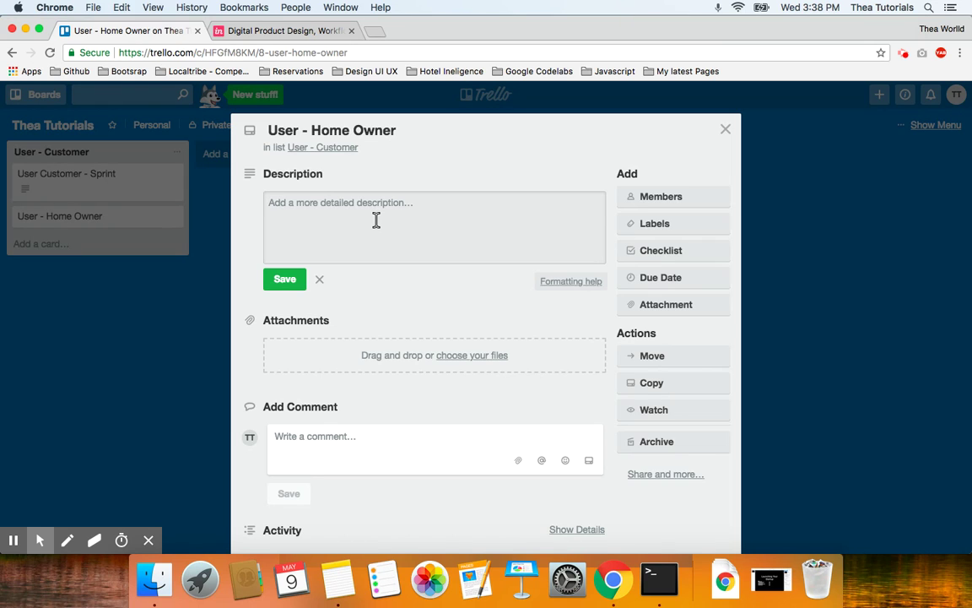
text(I c)
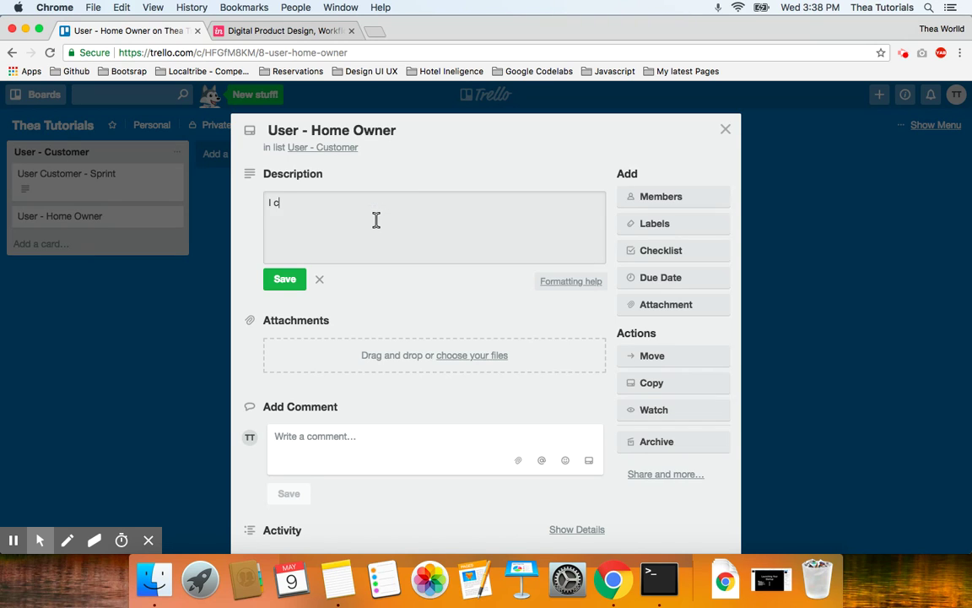
text(an only create an accou)
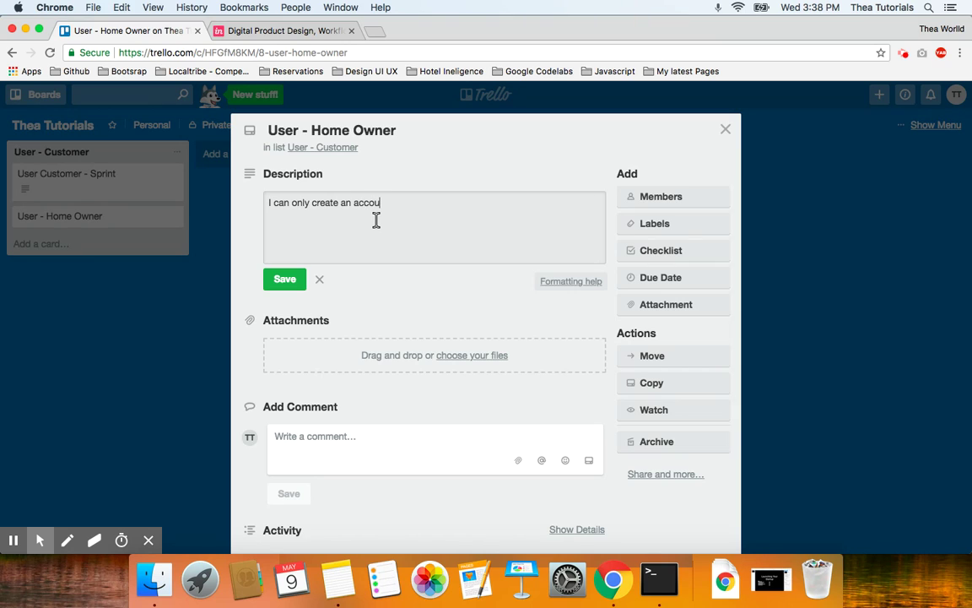
text(nt with an)
key(BackSpace)
key(BackSpace)
text(a first and last name,)
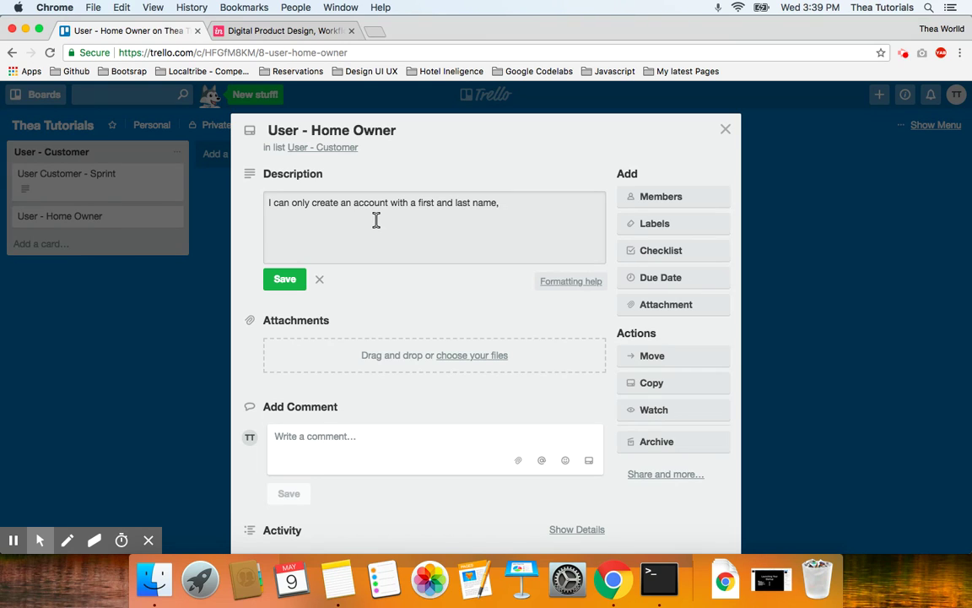
Complete the account statement with "email, phone number, address, password.".
text(email, phone number, p)
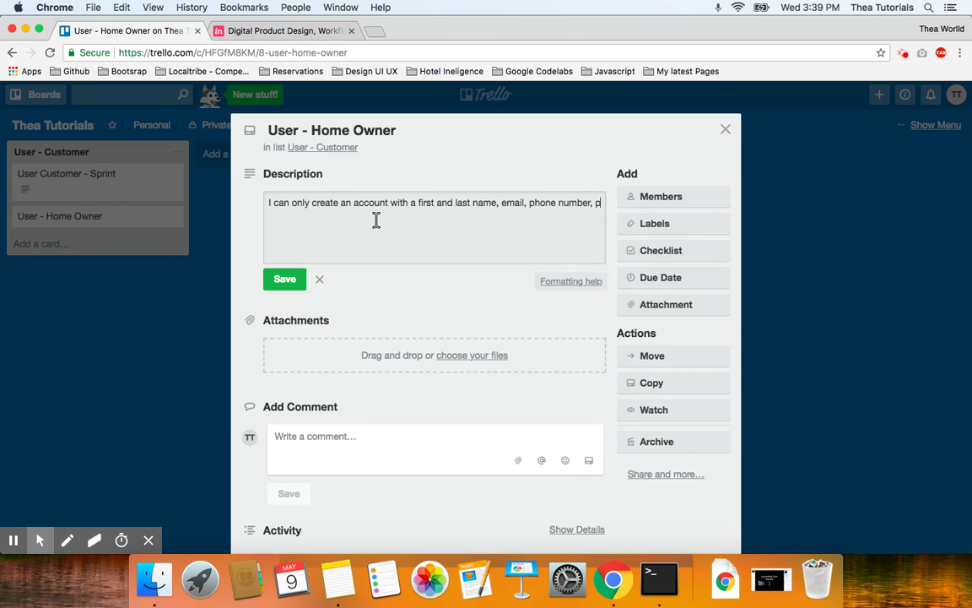
key(BackSpace)
text(address)
text(, password)
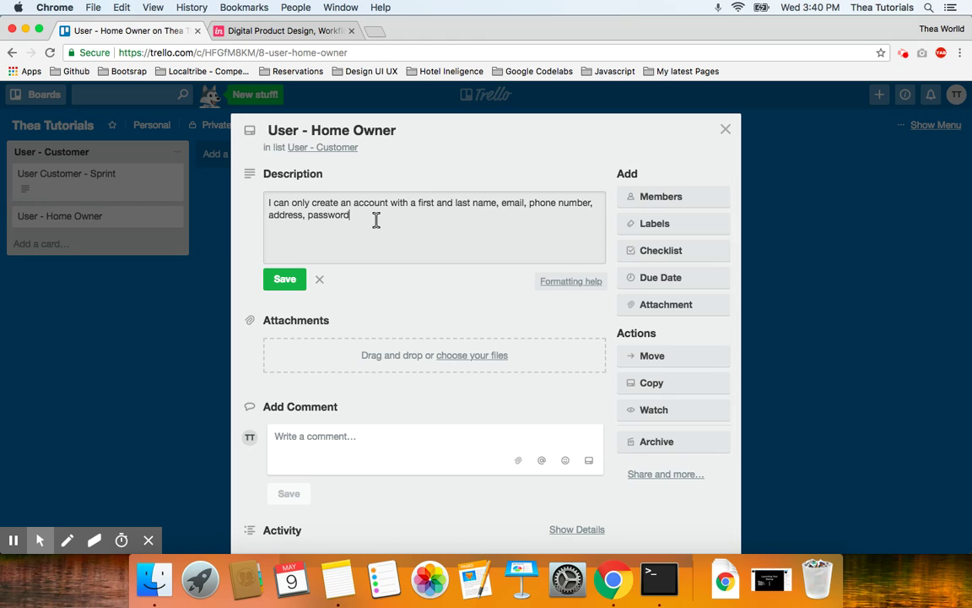
text(.)
Add a description paragraph reading "I am asked to verify my email (Same as User Customer).".
key(Return)
text(I am saked to verifi)
key(BackSpace)
key(BackSpace)
text(fy my email (Smae ))
key(Left)
text(Smae)
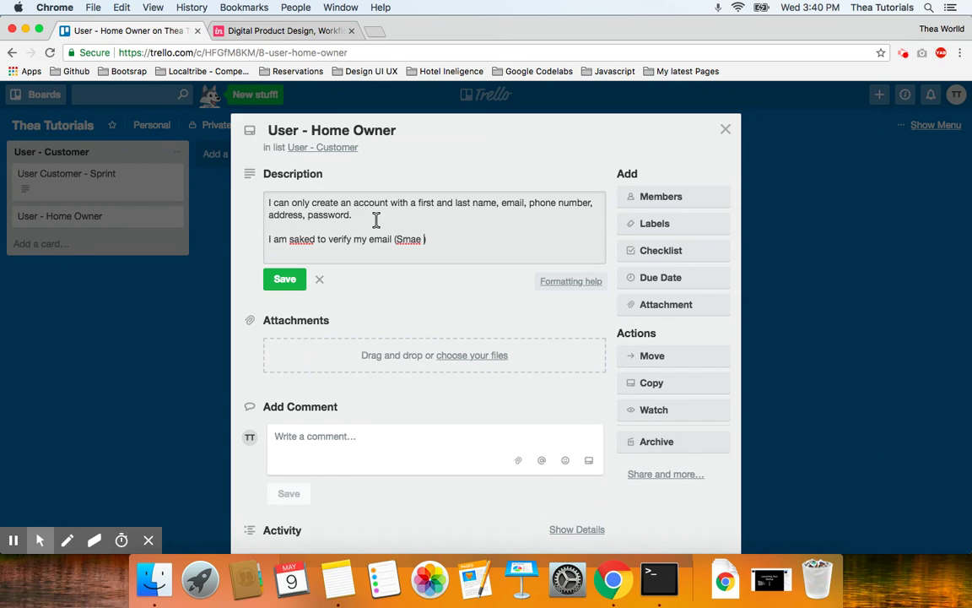
key(BackSpace)
key(BackSpace)
key(BackSpace)
key(BackSpace)
text(ame as User Customer)
double_click(298, 239)
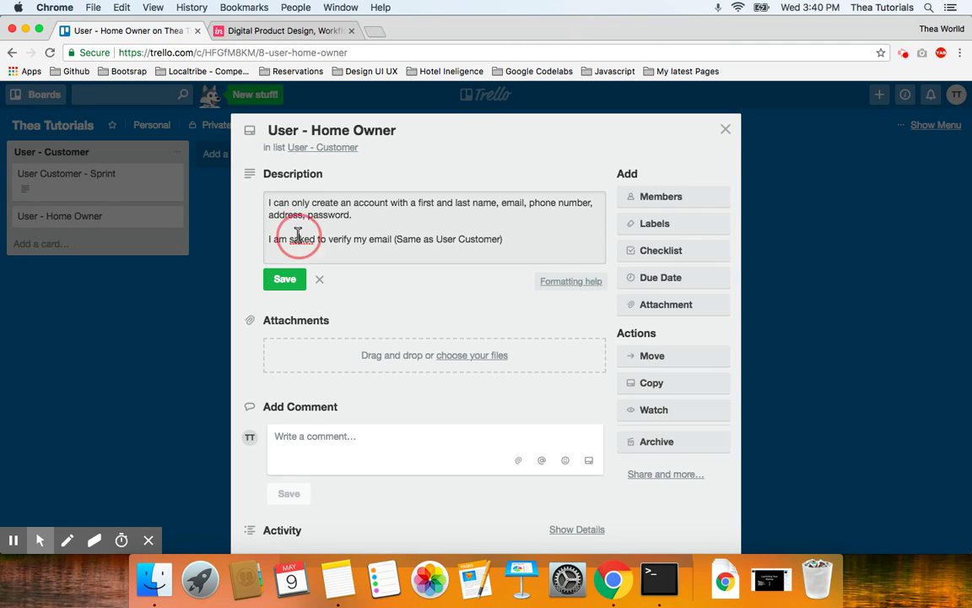
text(asked)
click(508, 236)
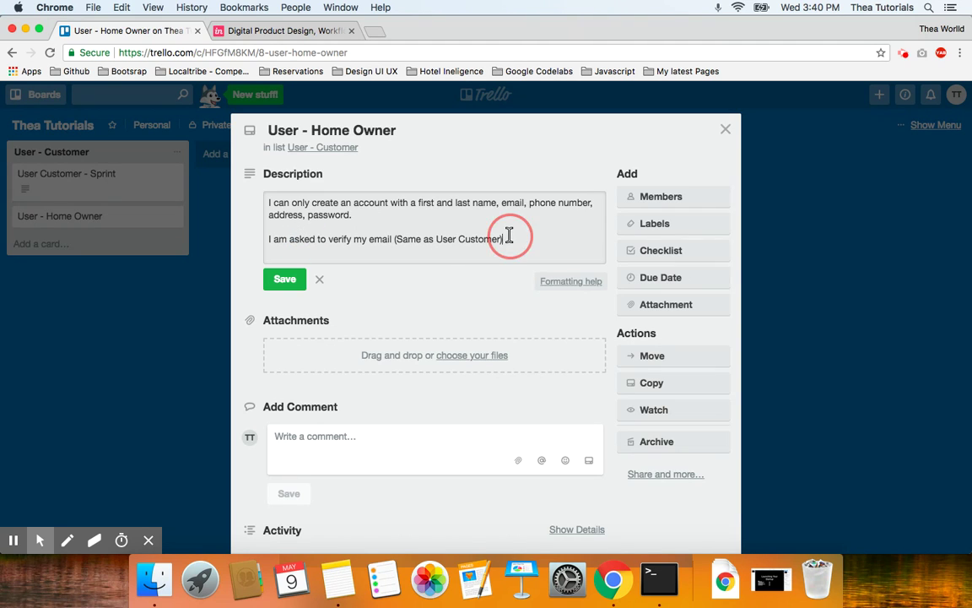
text(.)
Add a paragraph below the email statement reading "I am asked to verify my phone number via SMS.".
key(Return)
key(Return)
text(I am )
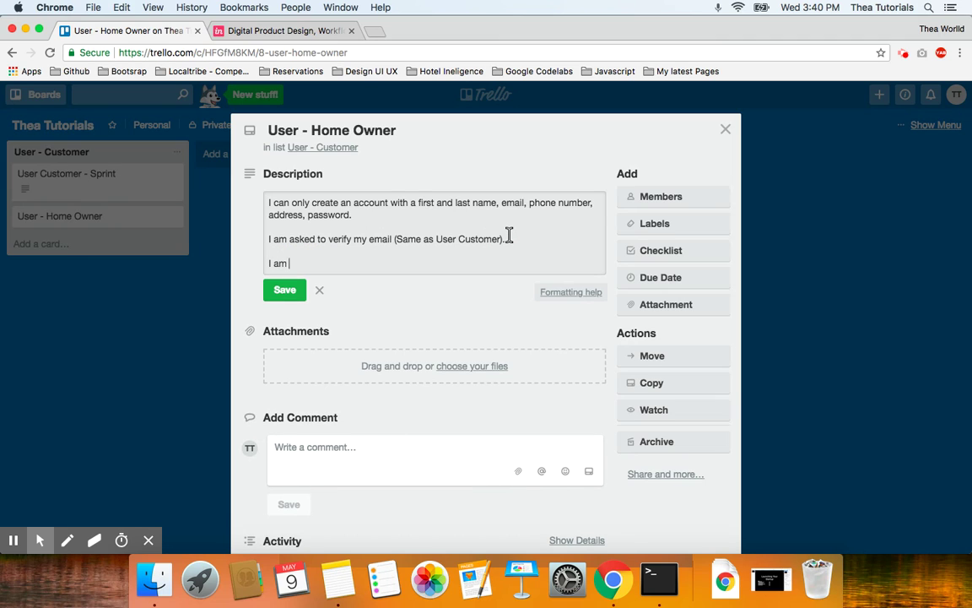
text(sked to veriy)
key(BackSpace)
key(BackSpace)
text(fy my phone numbe)
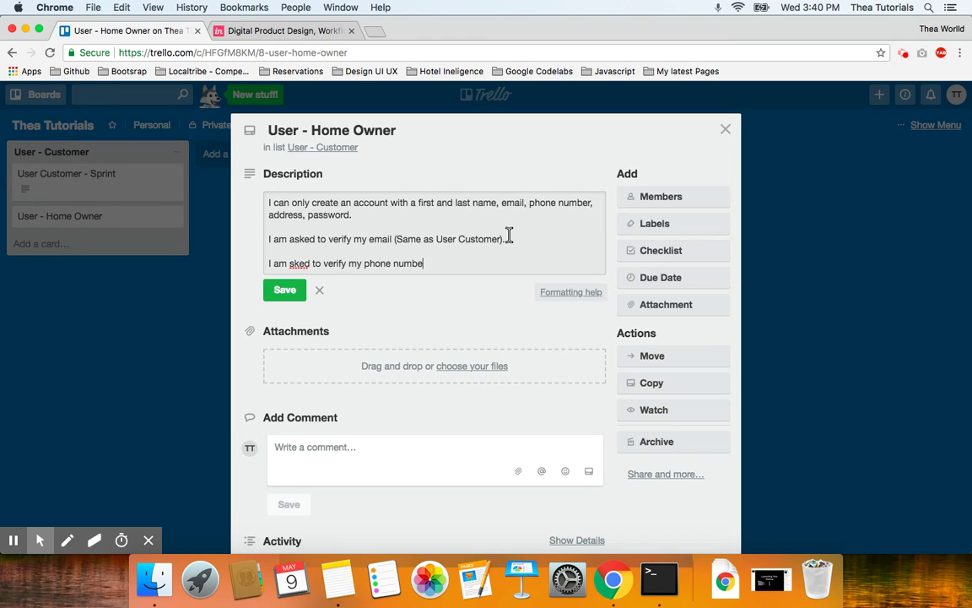
text(r via SMS.)
key(Return)
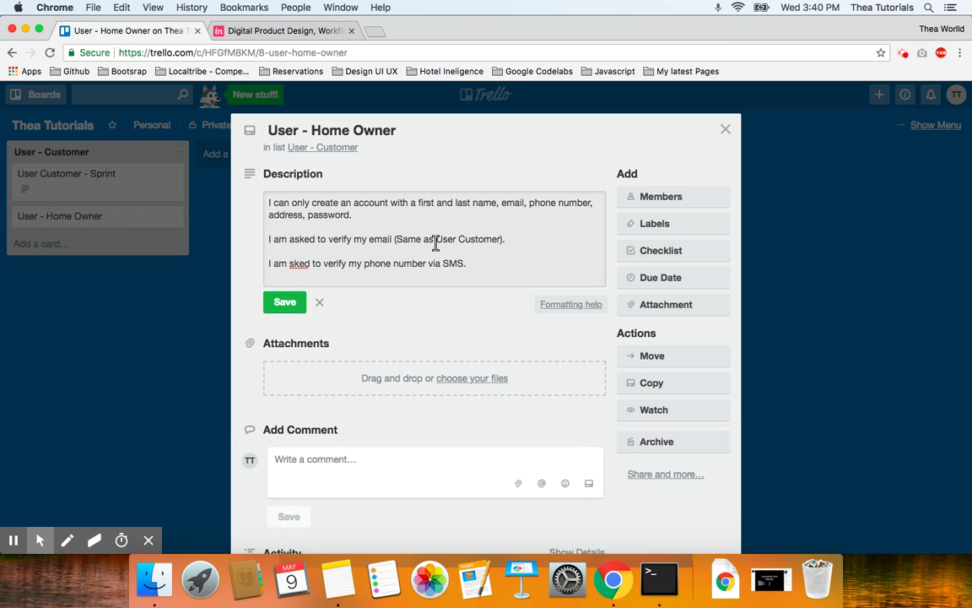
double_click(299, 262)
text(asked)
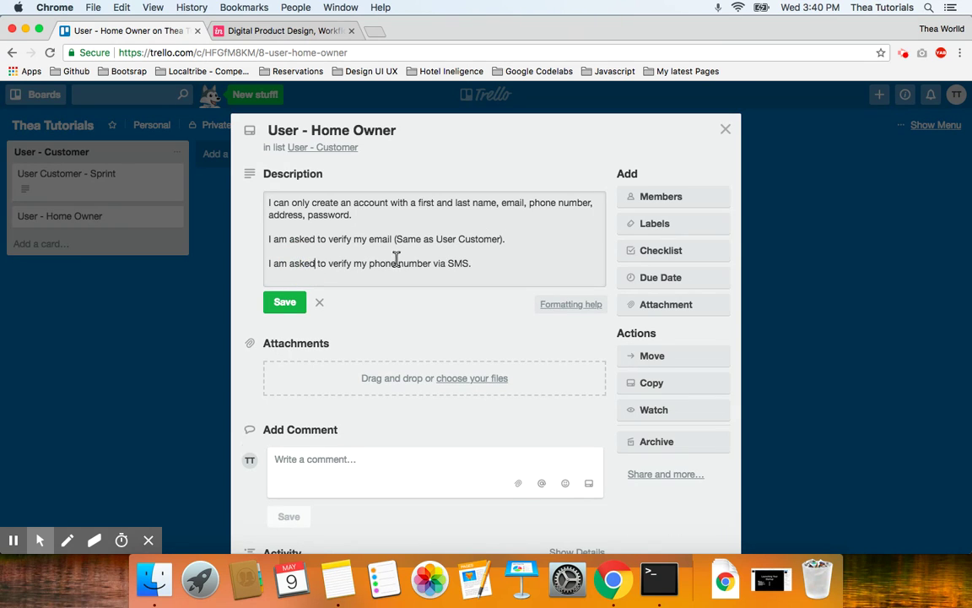
click(496, 259)
Add a paragraph below the SMS statement reading "I can update my profile, view my profile.".
key(Return)
key(Return)
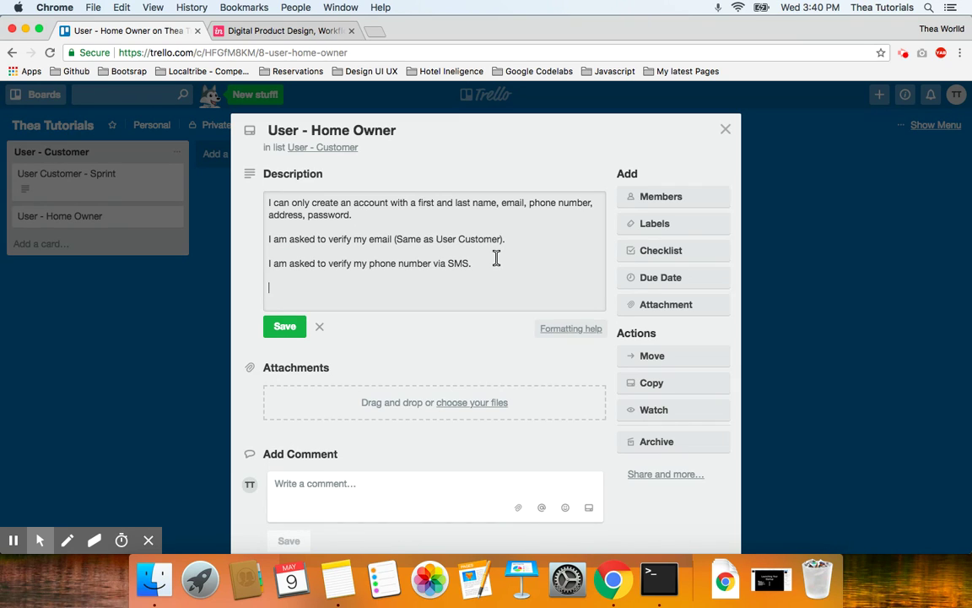
text(I can update my profiel)
key(BackSpace)
key(BackSpace)
text(le, view my profile.)
Finish the description with "I can see my avatar and name on the top right corner of the home page.", save it and close the card.
key(Return)
key(Return)
text(I can see my avarat)
key(BackSpace)
key(BackSpace)
key(BackSpace)
text(tar and name on the top right corner )
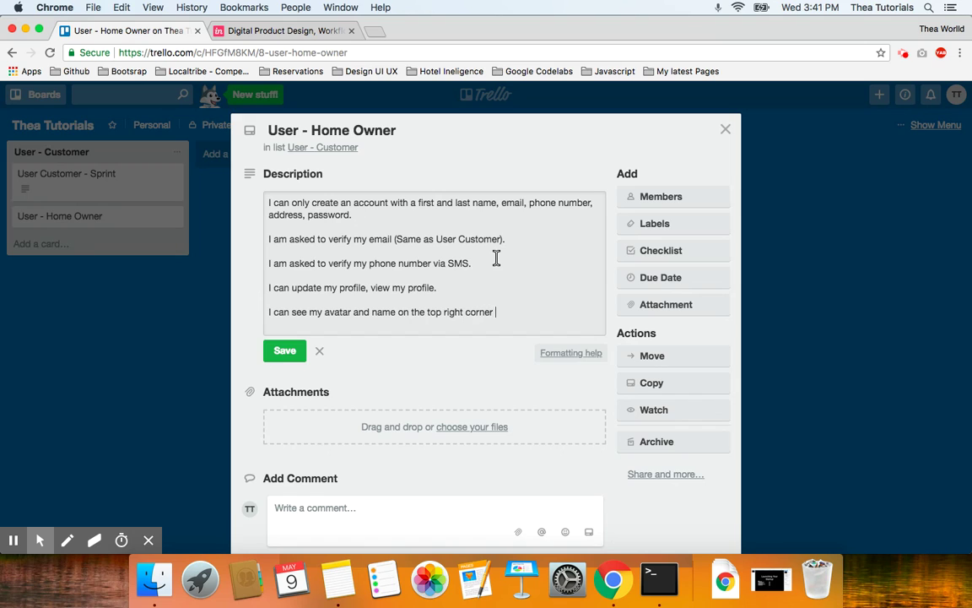
text(of the home page.)
click(285, 353)
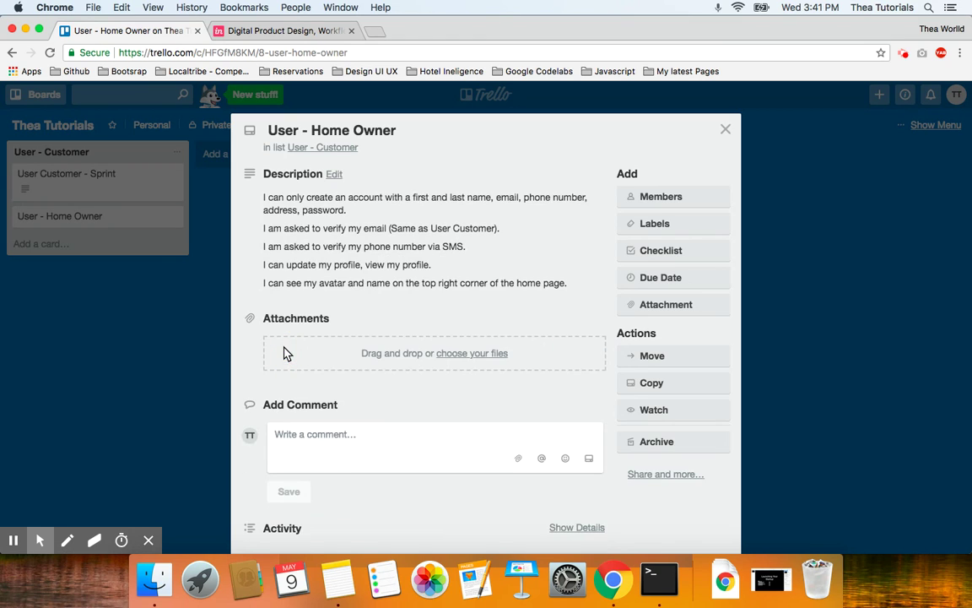
click(725, 129)
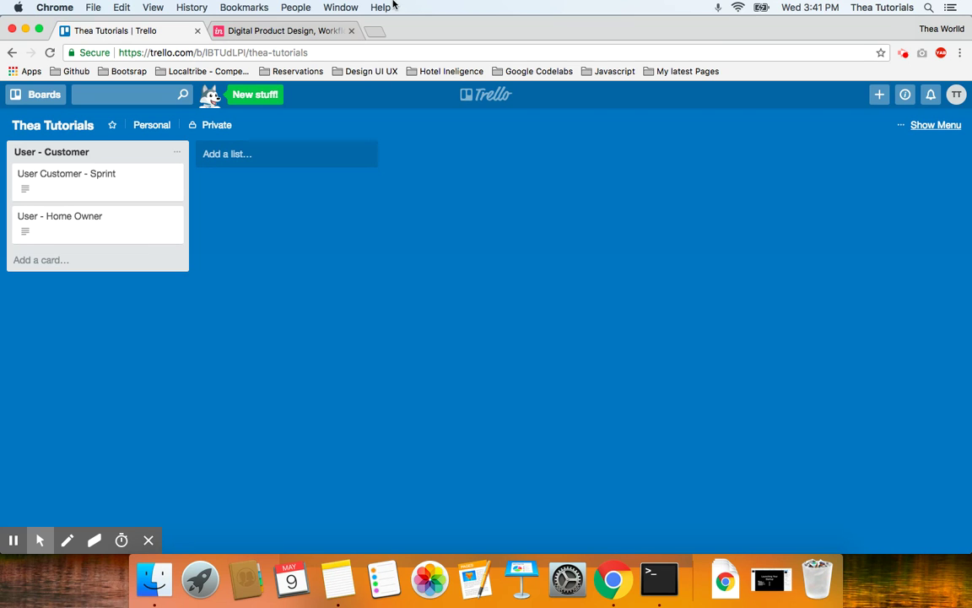
Look at the InVision home page and return to the Thea Tutorials board in Trello.
click(307, 33)
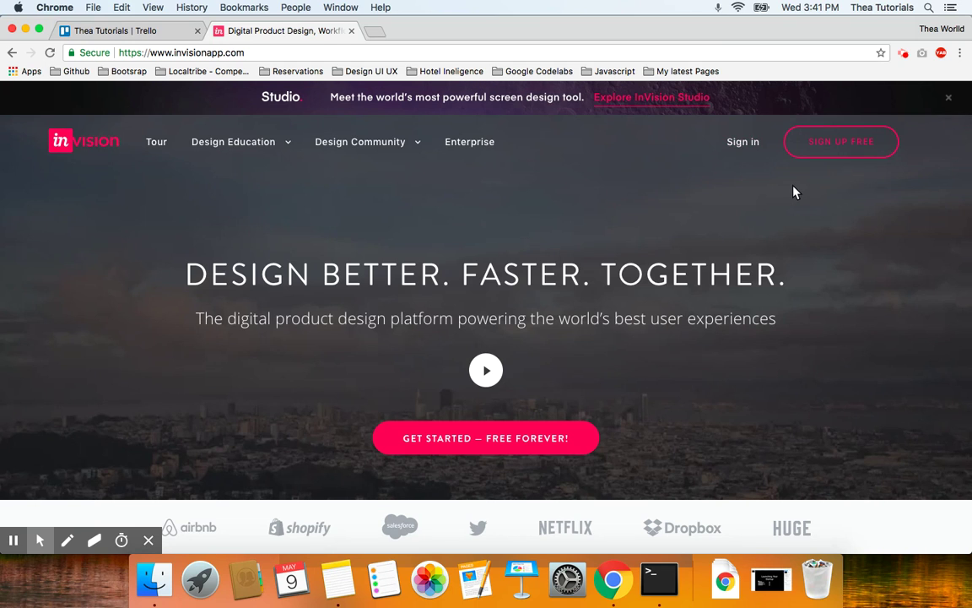
click(143, 34)
click(267, 31)
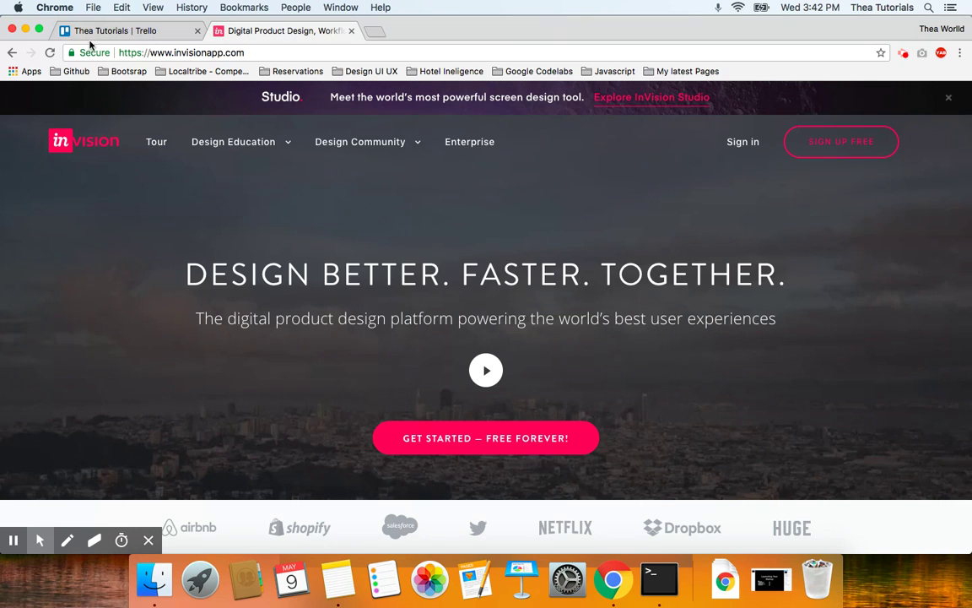
click(118, 31)
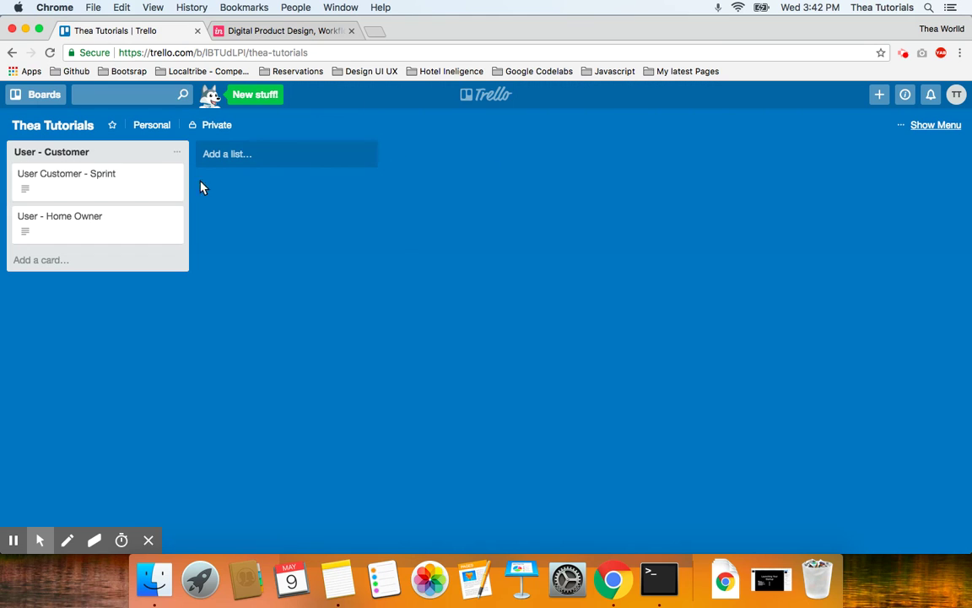